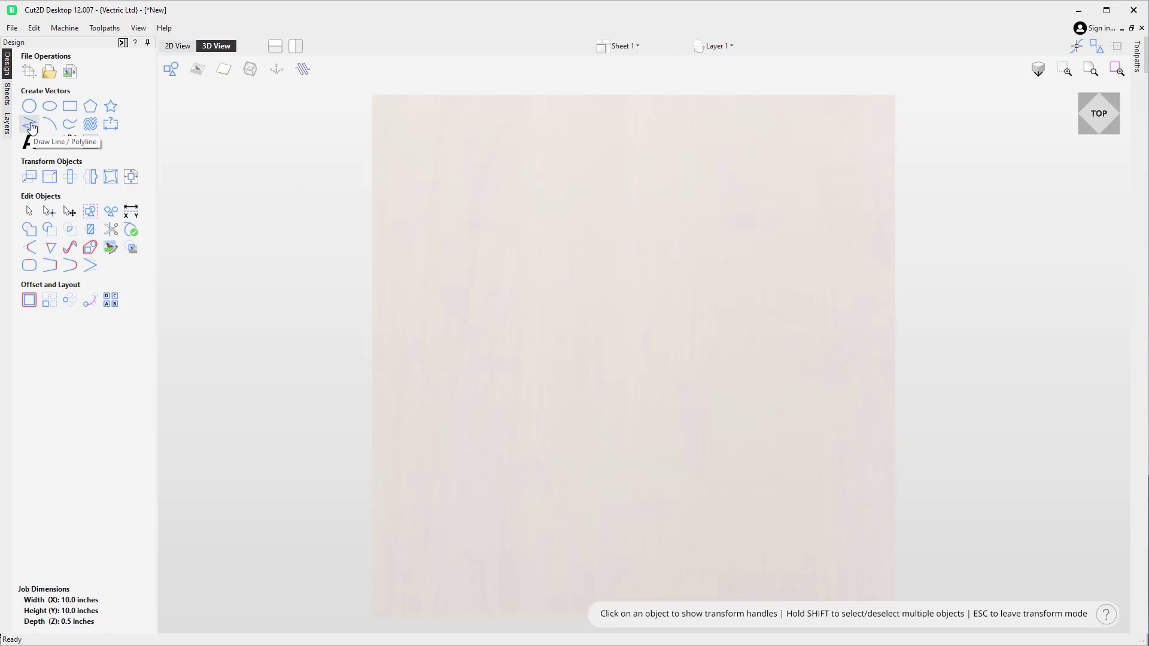
Start the house polyline at the bottom centre, with a 2-unit base edge and a left wall up to height 5
{"action": "left_click", "coordinate": [30, 125]}
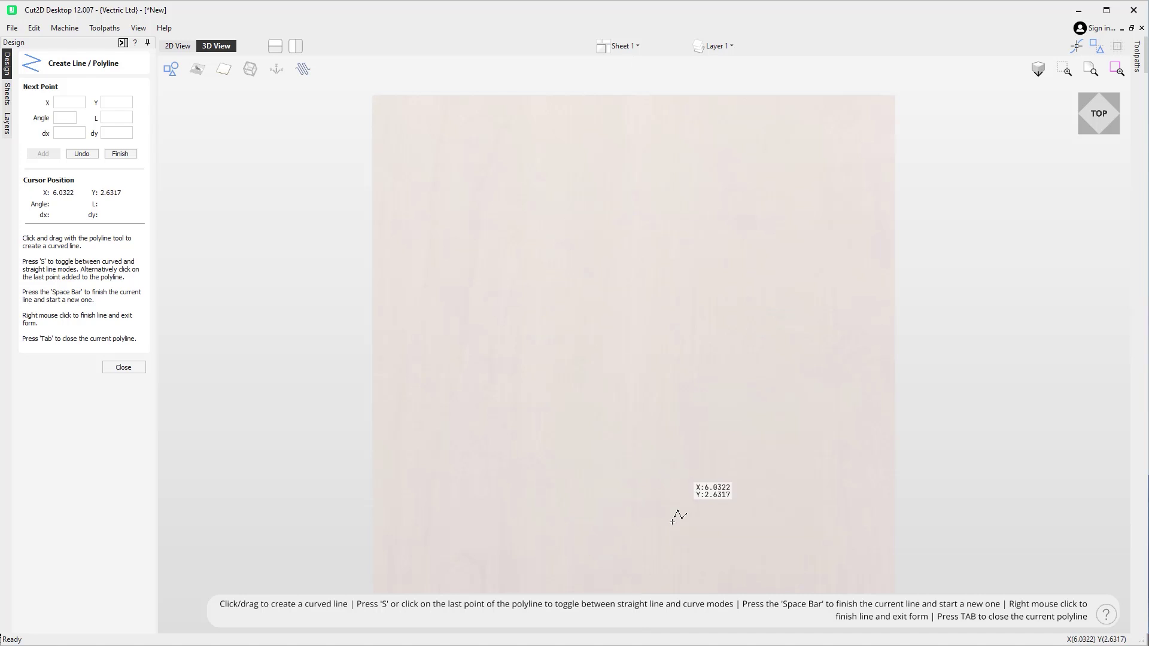
{"action": "left_click", "coordinate": [634, 569]}
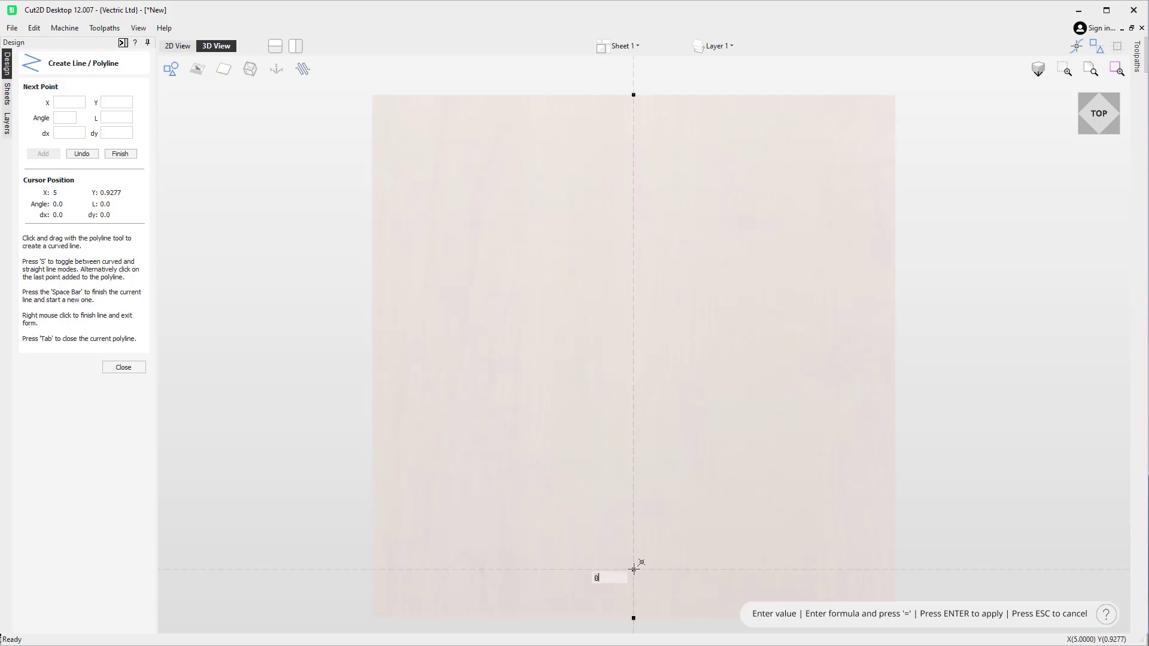
{"action": "type", "text": "3"}
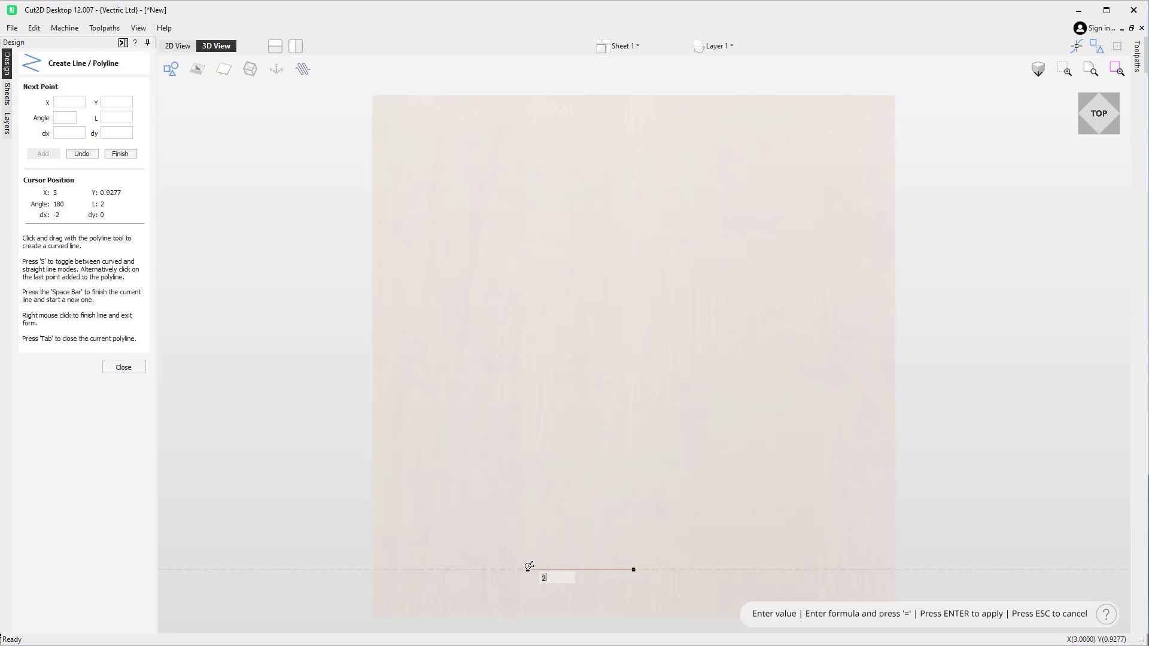
{"action": "left_click", "coordinate": [529, 568]}
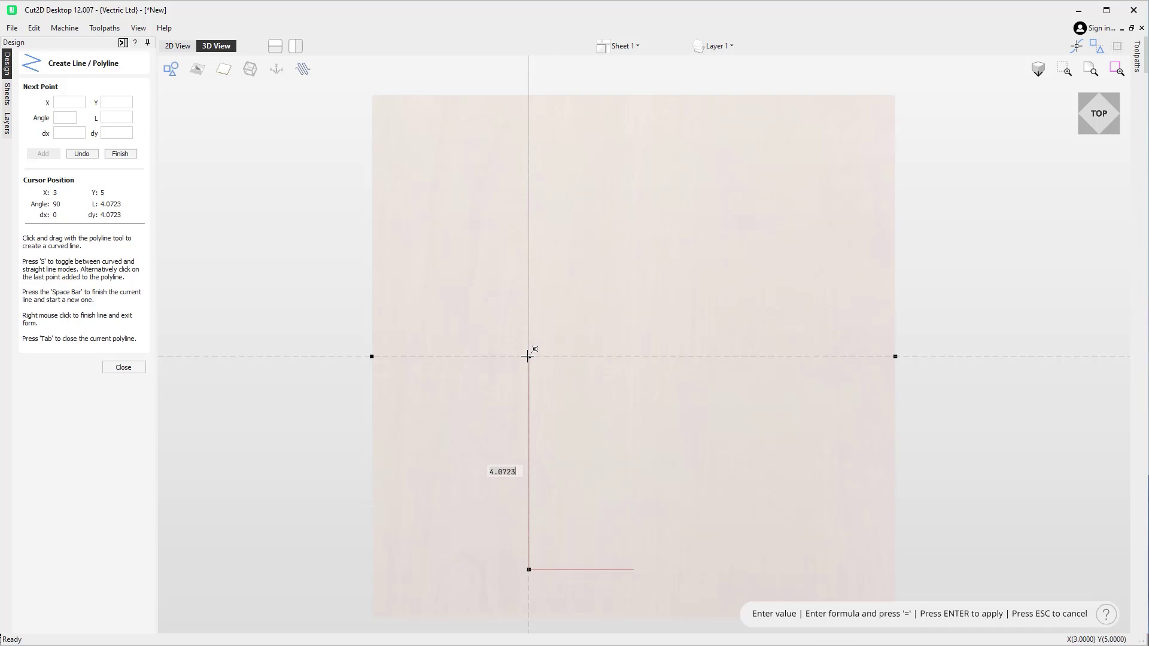
{"action": "left_click", "coordinate": [527, 357]}
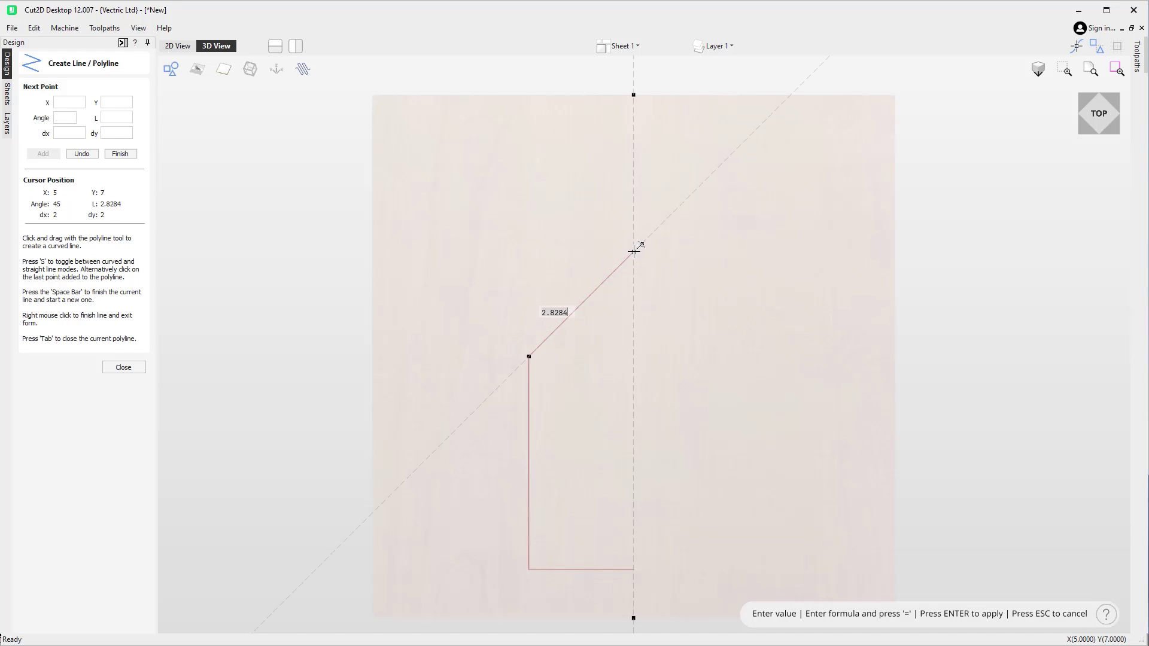
Add the roof peak at (5,7), the right slope to (7,5), the right wall down, and close at the base
{"action": "left_click", "coordinate": [634, 251]}
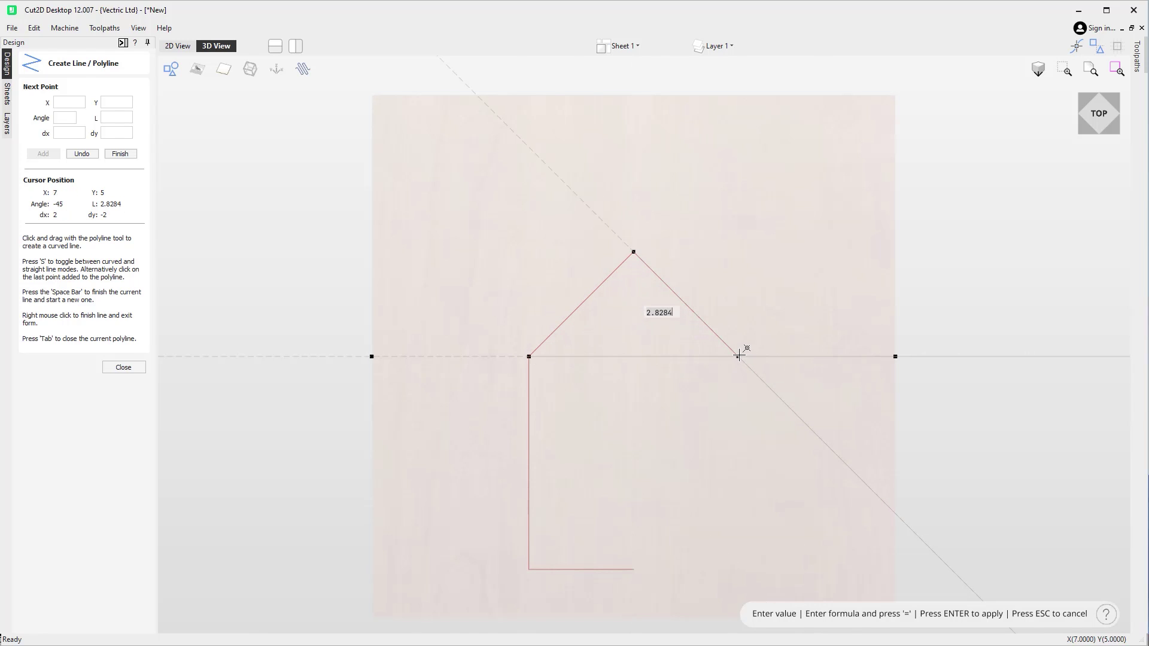
{"action": "left_click", "coordinate": [739, 357]}
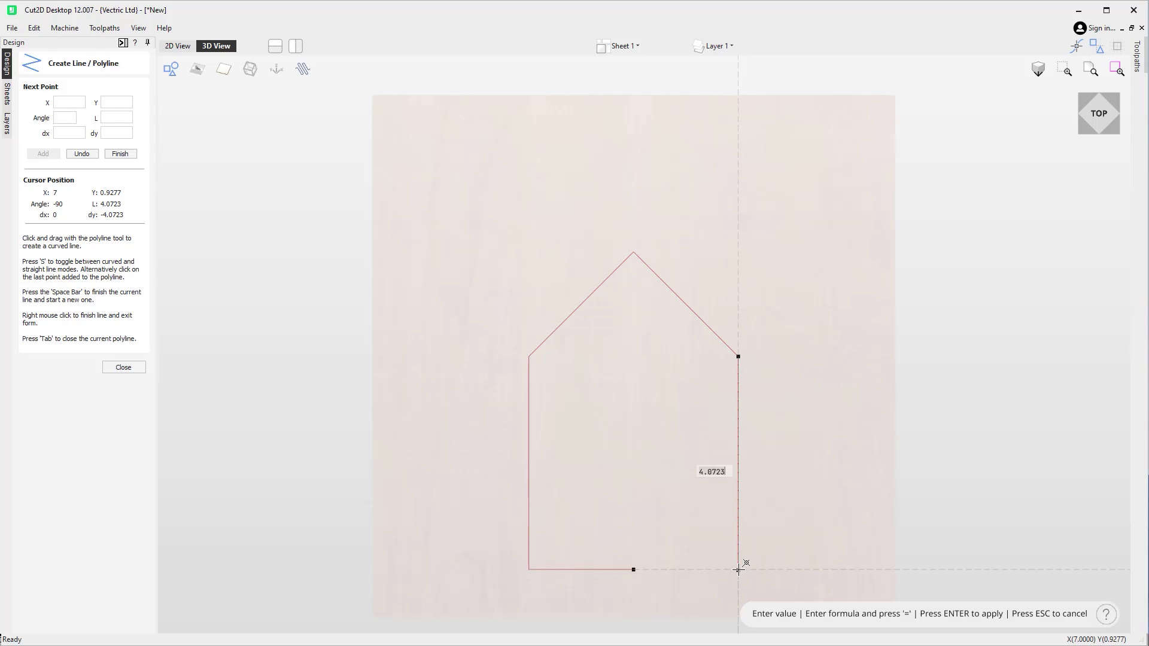
{"action": "left_click", "coordinate": [738, 570]}
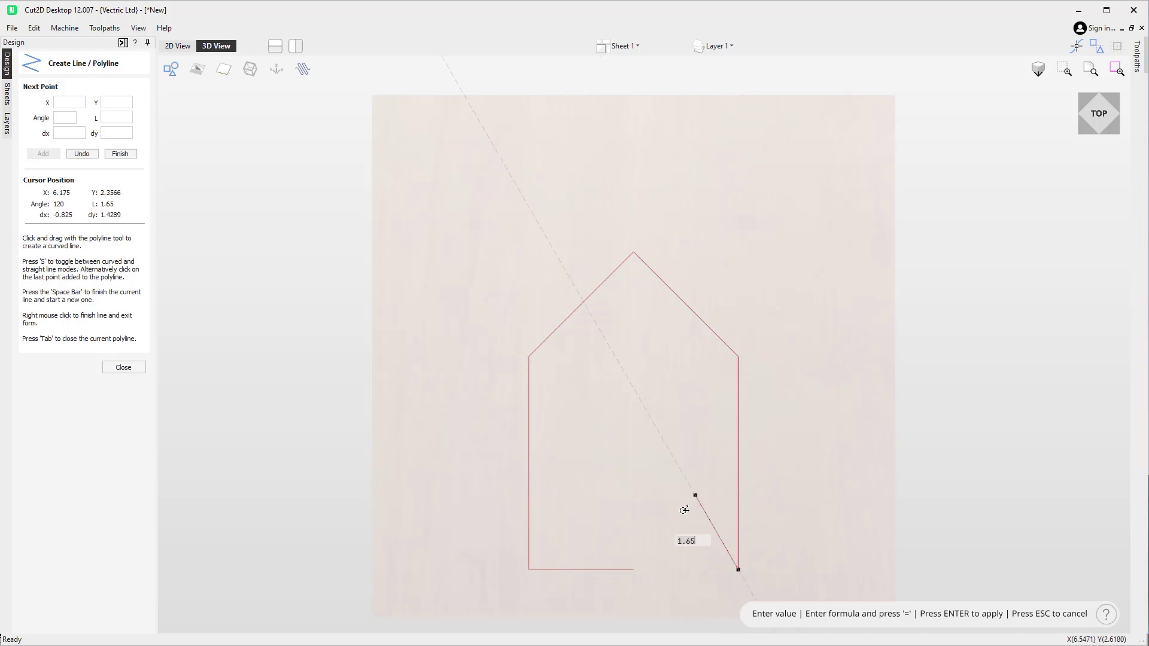
{"action": "left_click", "coordinate": [634, 570]}
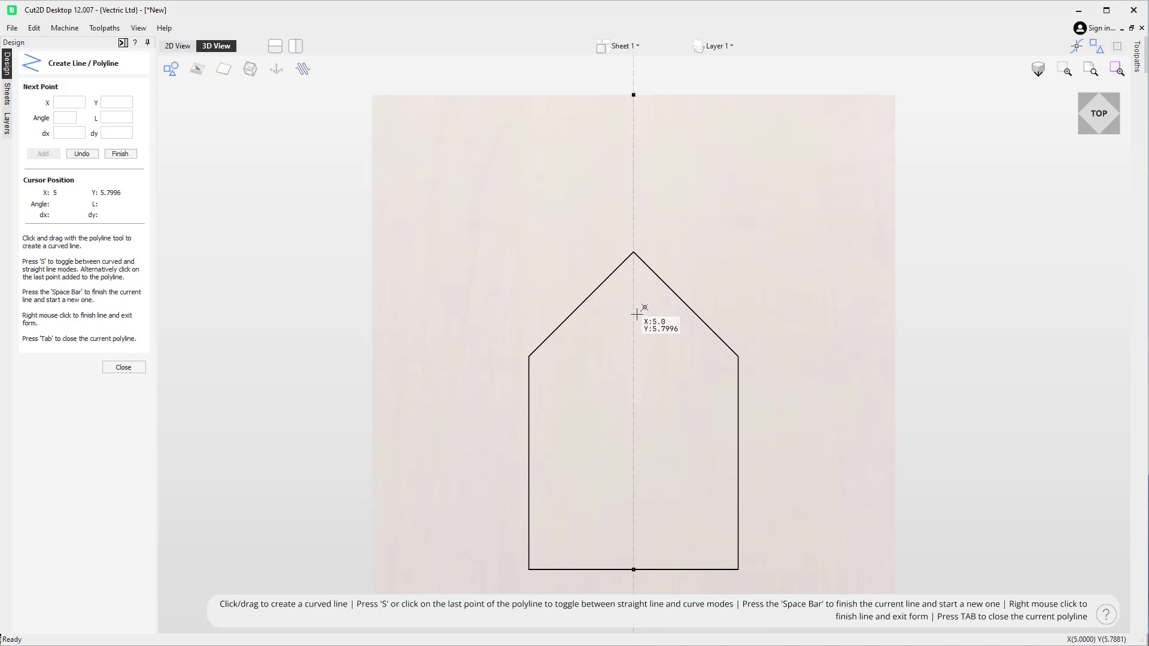
{"action": "left_click", "coordinate": [633, 569]}
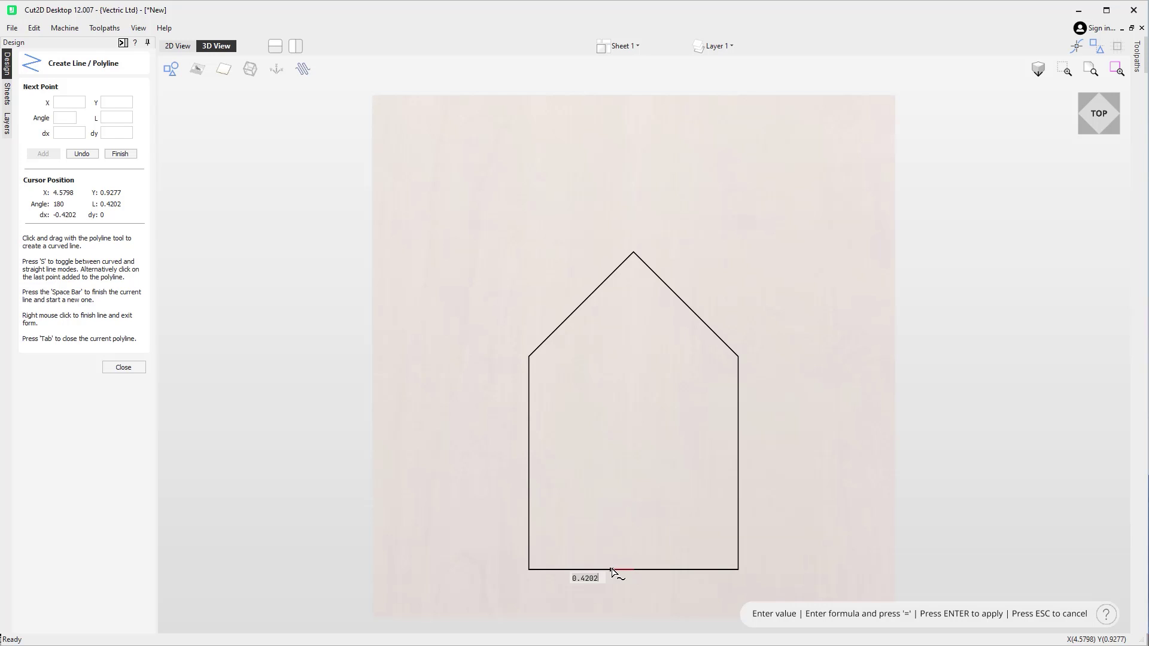
Draw the door from the base edge: 3 units up, 2 across, 3 down, and finish it
{"action": "left_click", "coordinate": [581, 569]}
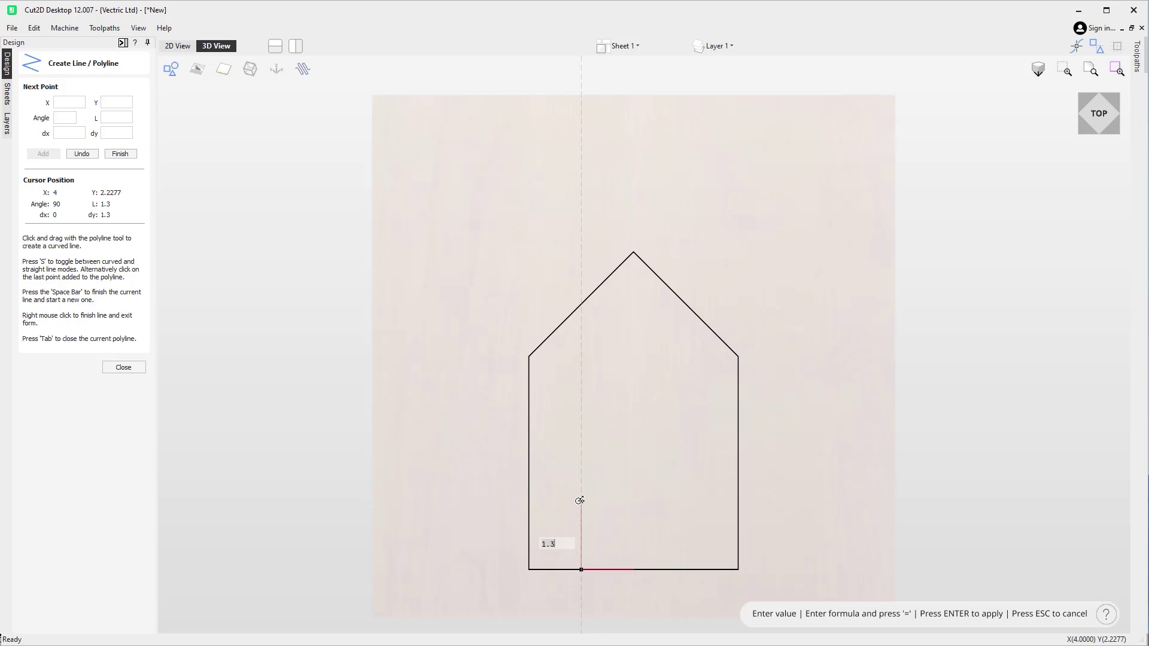
{"action": "type", "text": "3"}
{"action": "key", "text": "Return"}
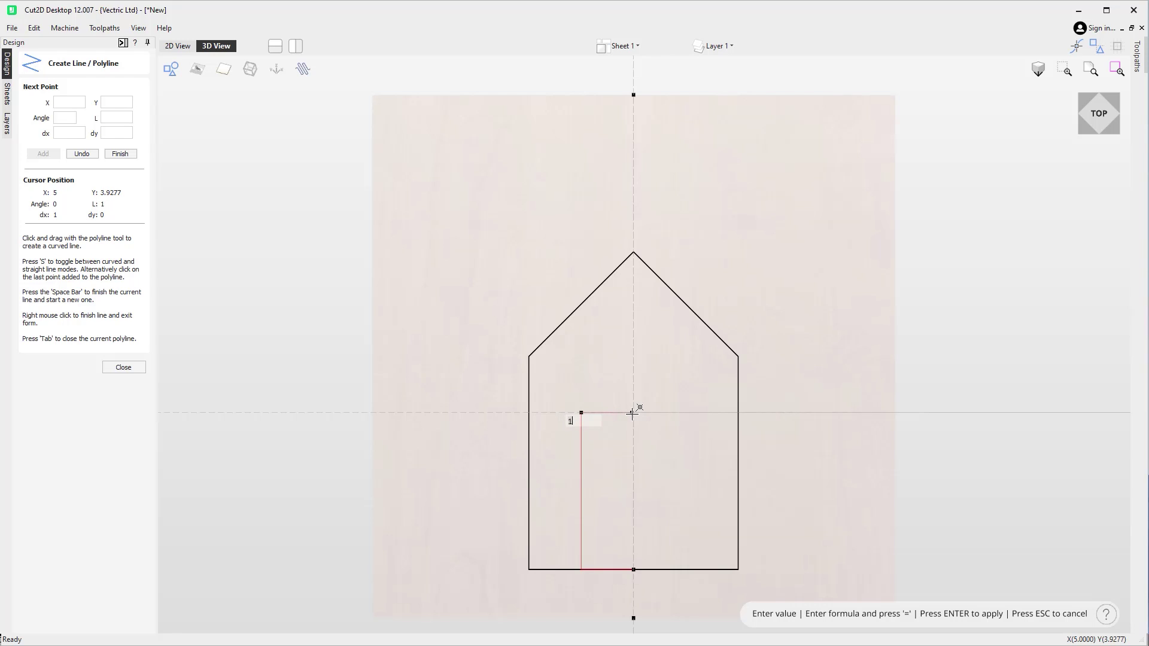
{"action": "key", "text": "Return"}
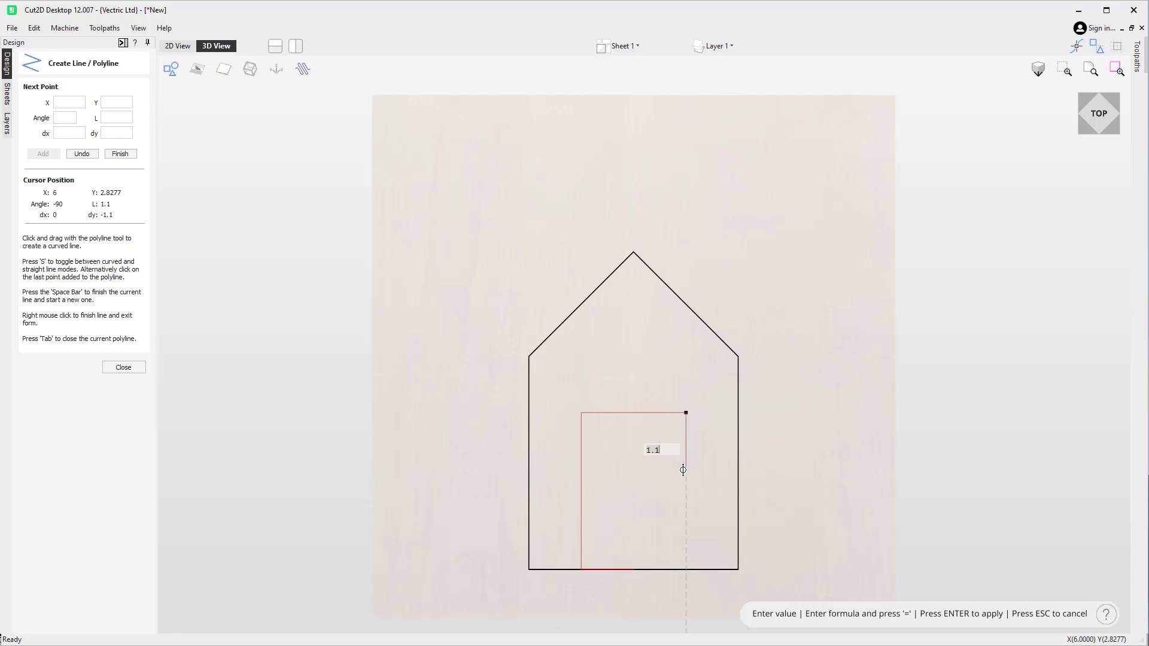
{"action": "type", "text": "3"}
{"action": "key", "text": "Return"}
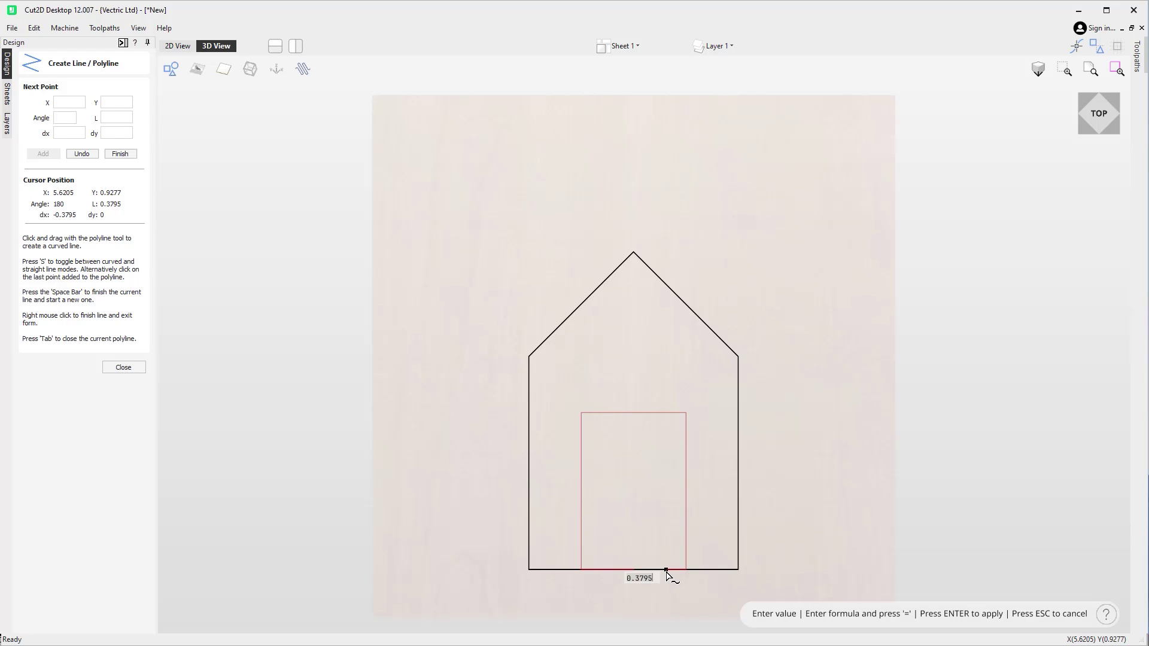
{"action": "key", "text": "space"}
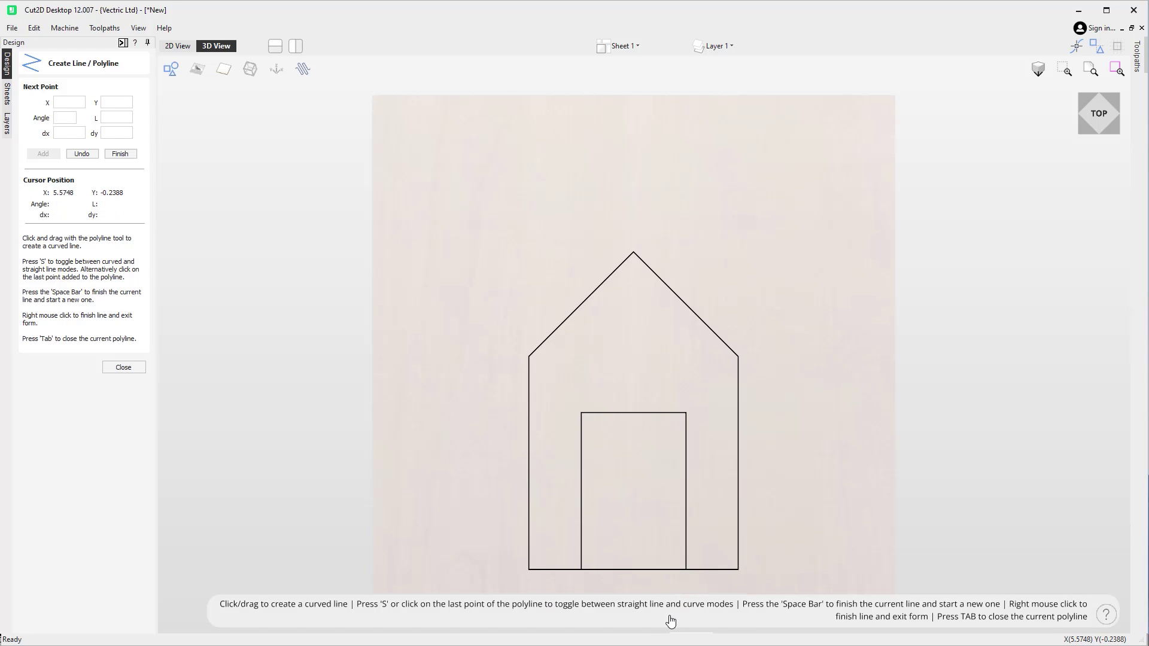
{"action": "right_click", "coordinate": [686, 583]}
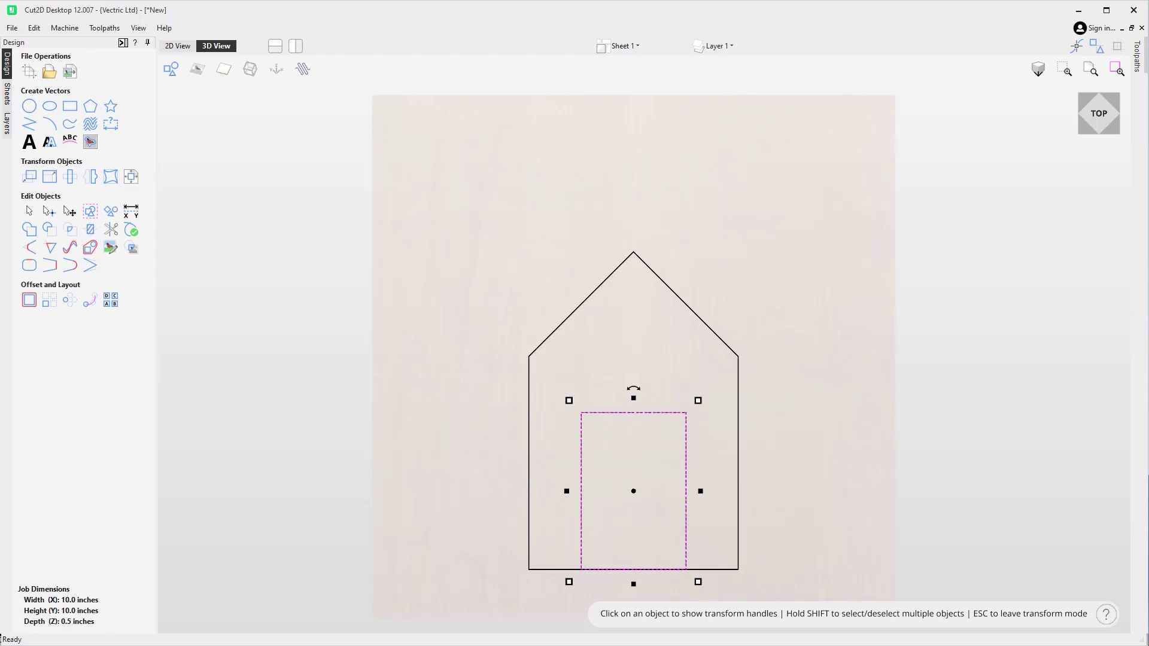
{"action": "left_click", "coordinate": [264, 267]}
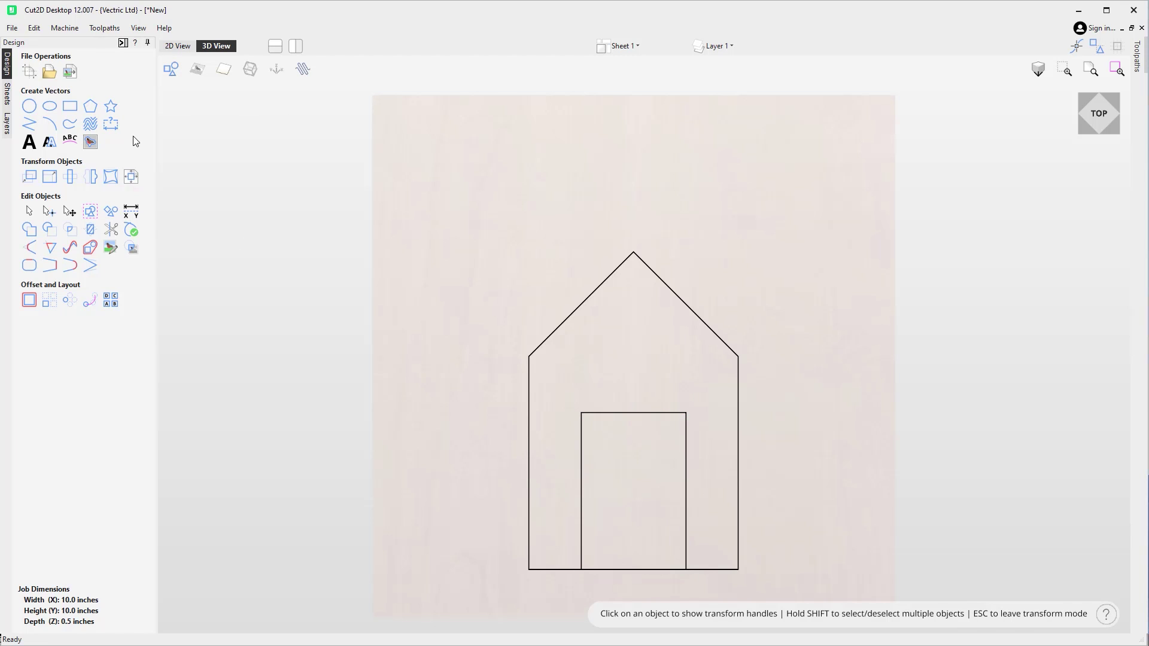
{"action": "left_click", "coordinate": [29, 125]}
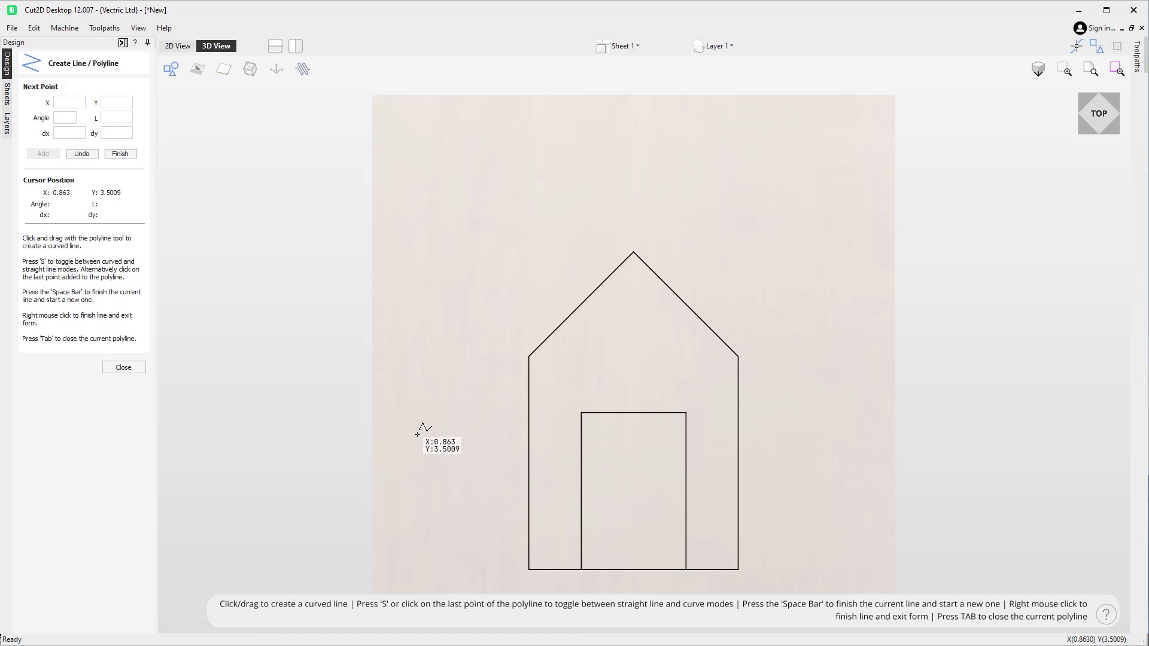
Draw a closed, S-curved smoke plume rising from the right roof slope
{"action": "left_click", "coordinate": [684, 339]}
{"action": "type", "text": "0"}
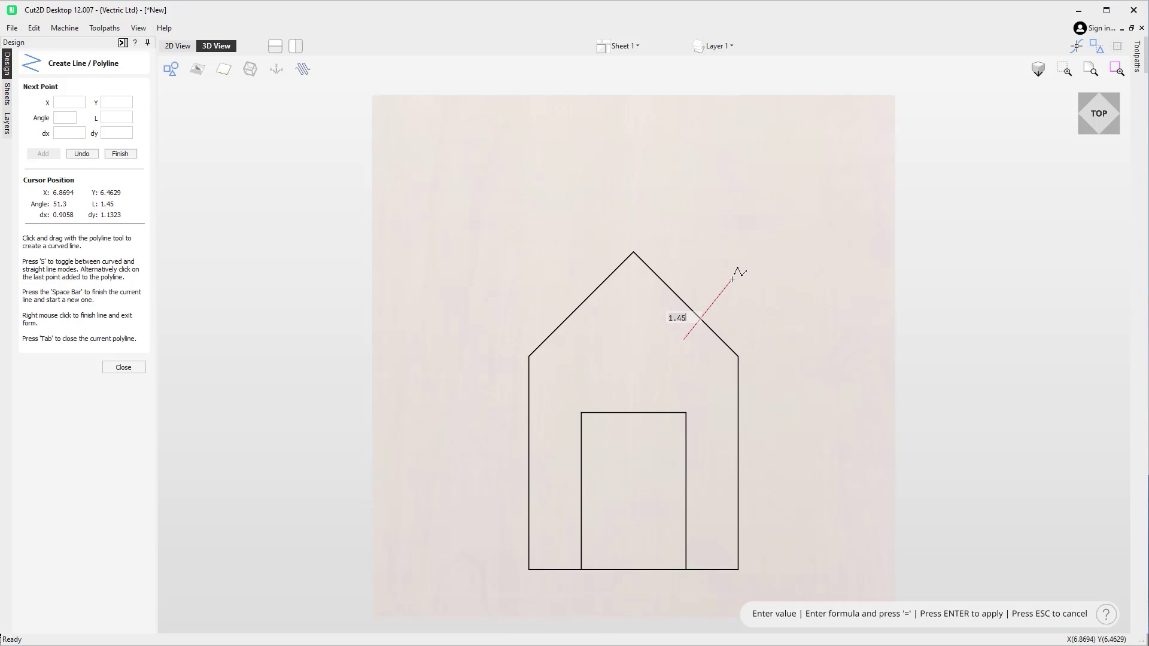
{"action": "mouse_move", "coordinate": [731, 279]}
{"action": "left_mouse_down"}
{"action": "mouse_move", "coordinate": [715, 255]}
{"action": "mouse_move", "coordinate": [690, 271]}
{"action": "mouse_move", "coordinate": [697, 254]}
{"action": "mouse_move", "coordinate": [727, 249]}
{"action": "mouse_move", "coordinate": [715, 226]}
{"action": "mouse_move", "coordinate": [729, 263]}
{"action": "left_mouse_up"}
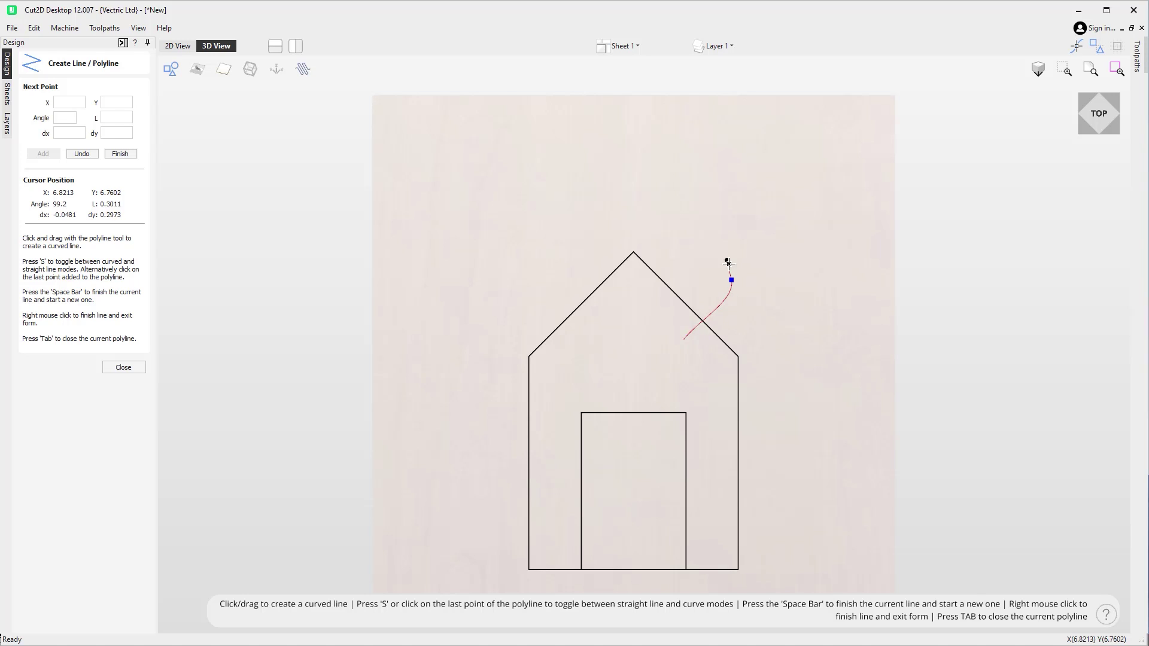
{"action": "key", "text": "s"}
{"action": "key", "text": "s"}
{"action": "left_click", "coordinate": [716, 223]}
{"action": "left_click_drag", "start_coordinate": [712, 233], "coordinate": [756, 197]}
{"action": "left_click_drag", "start_coordinate": [738, 241], "coordinate": [748, 258]}
{"action": "left_click_drag", "start_coordinate": [755, 304], "coordinate": [748, 322]}
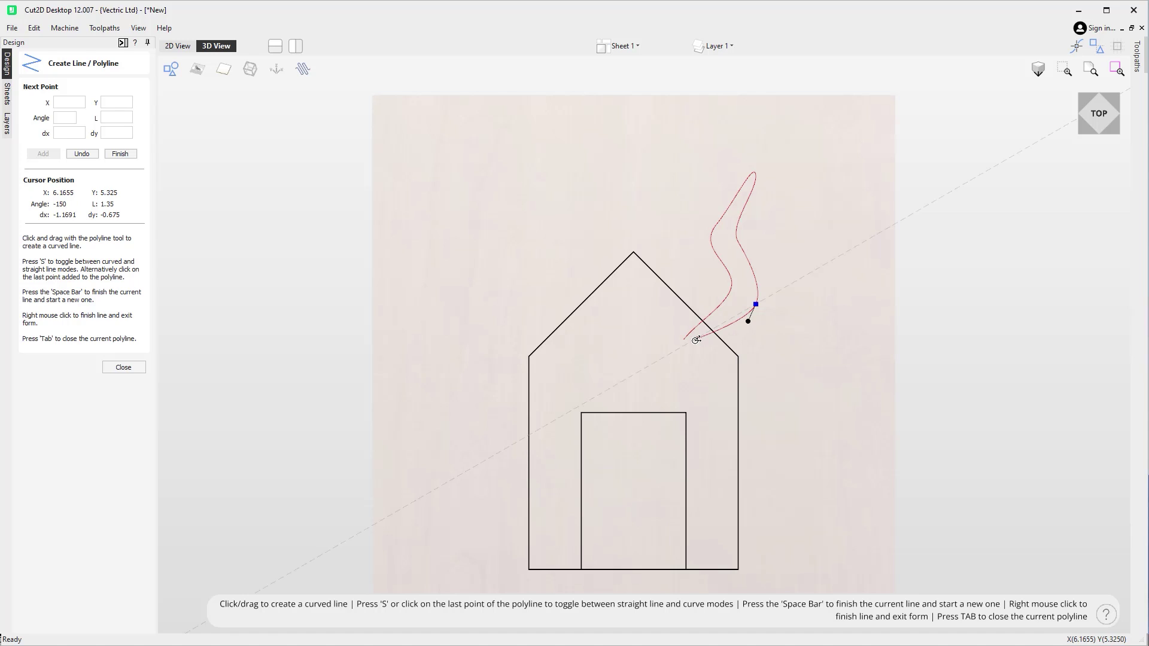
{"action": "left_click", "coordinate": [686, 340]}
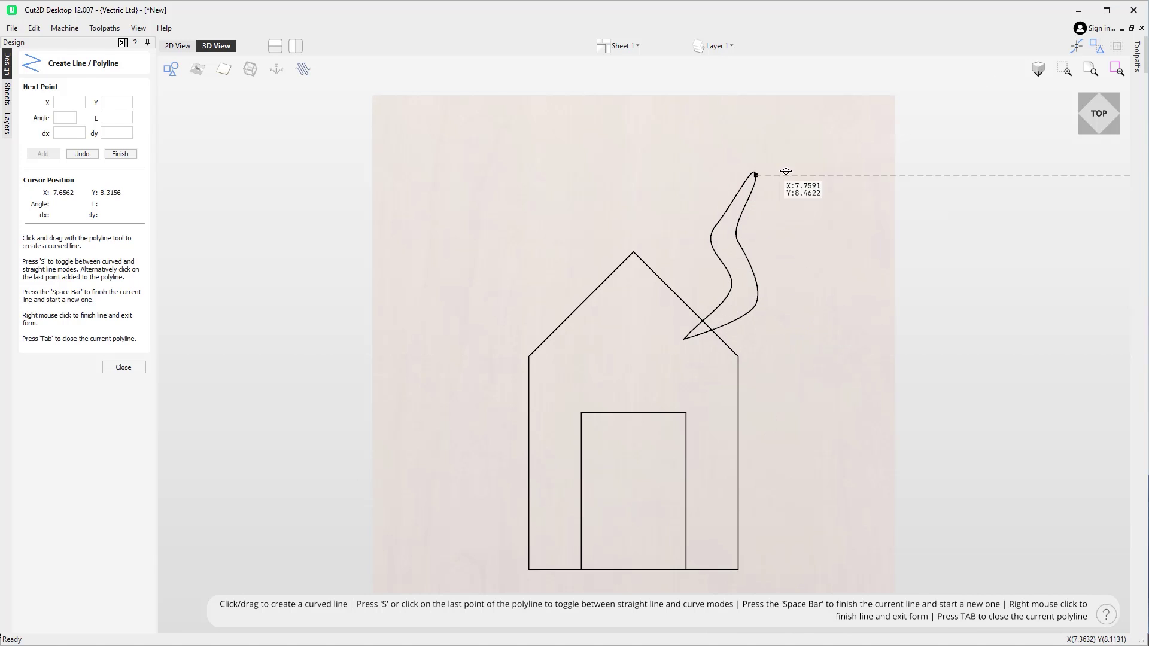
Draw a second wavy, zigzagging smoke shape right of the first one and finish it
{"action": "left_click", "coordinate": [793, 332]}
{"action": "left_click_drag", "start_coordinate": [807, 273], "coordinate": [808, 209]}
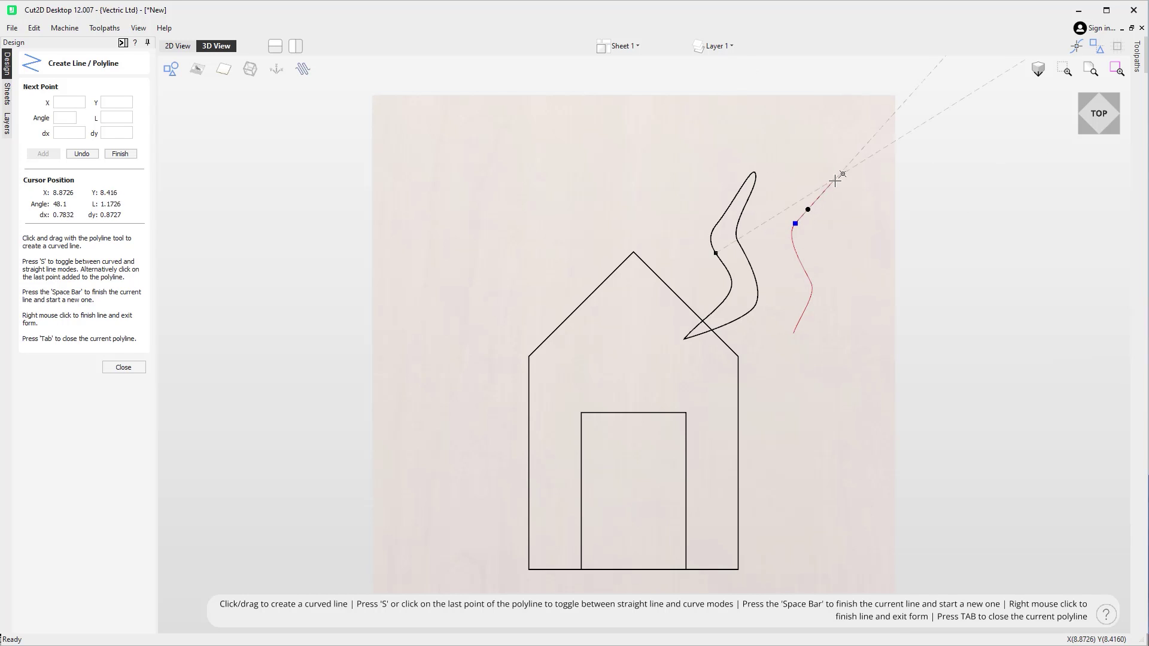
{"action": "left_click", "coordinate": [836, 178]}
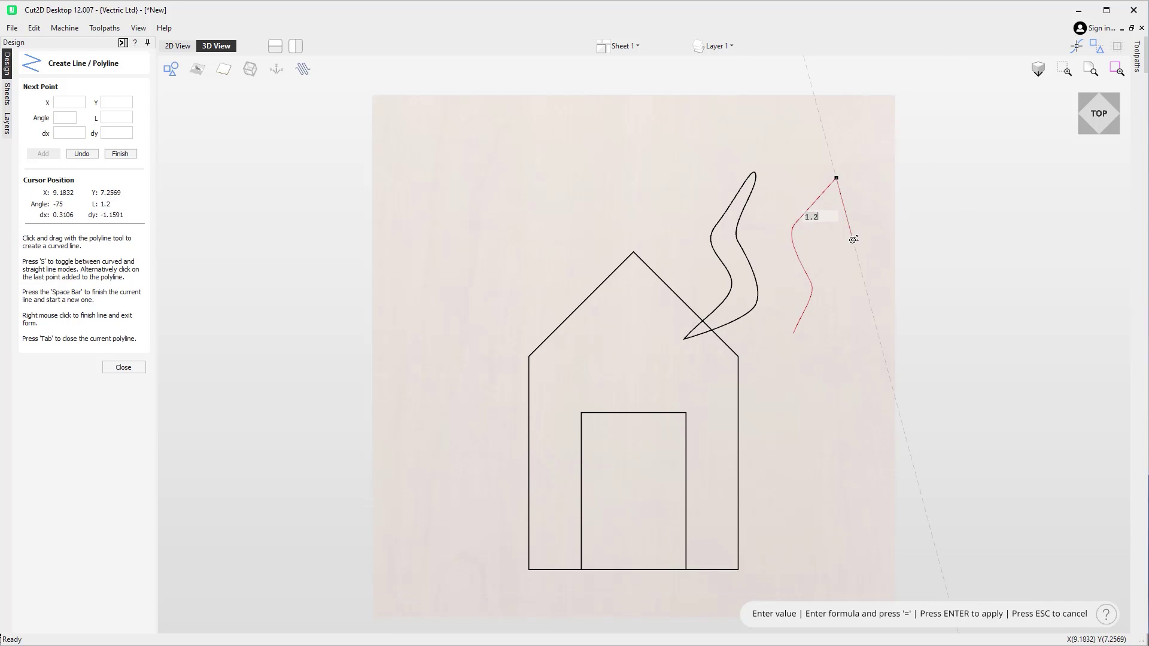
{"action": "left_click", "coordinate": [852, 241]}
{"action": "left_click", "coordinate": [829, 264]}
{"action": "left_click", "coordinate": [847, 314]}
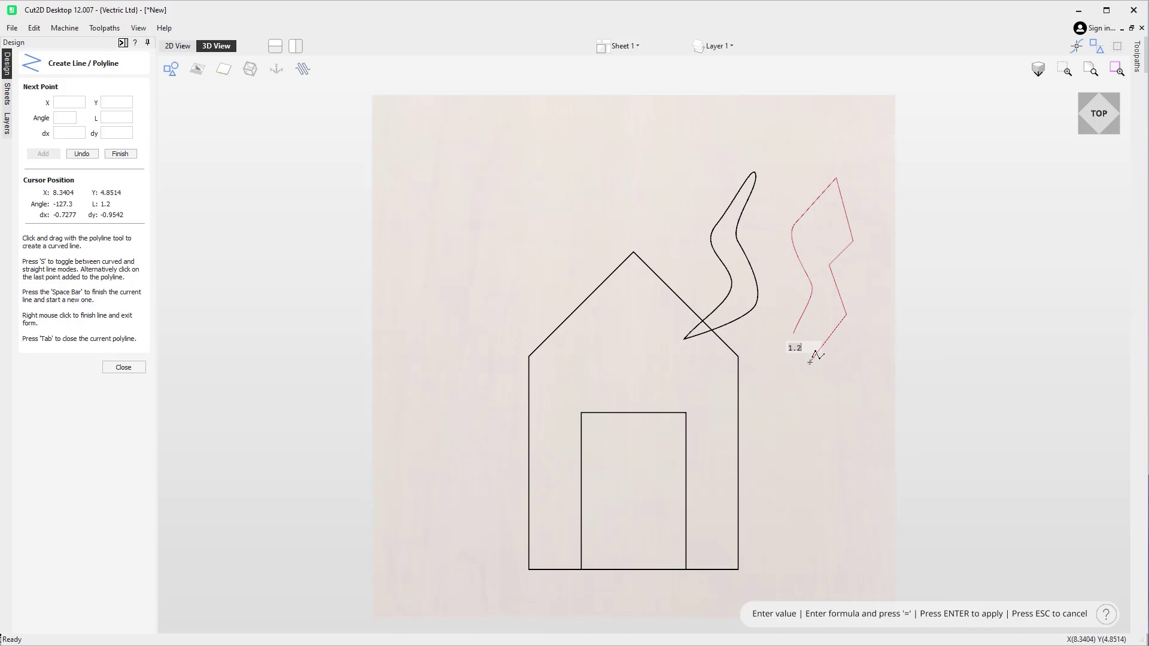
{"action": "left_click_drag", "start_coordinate": [819, 350], "coordinate": [801, 350]}
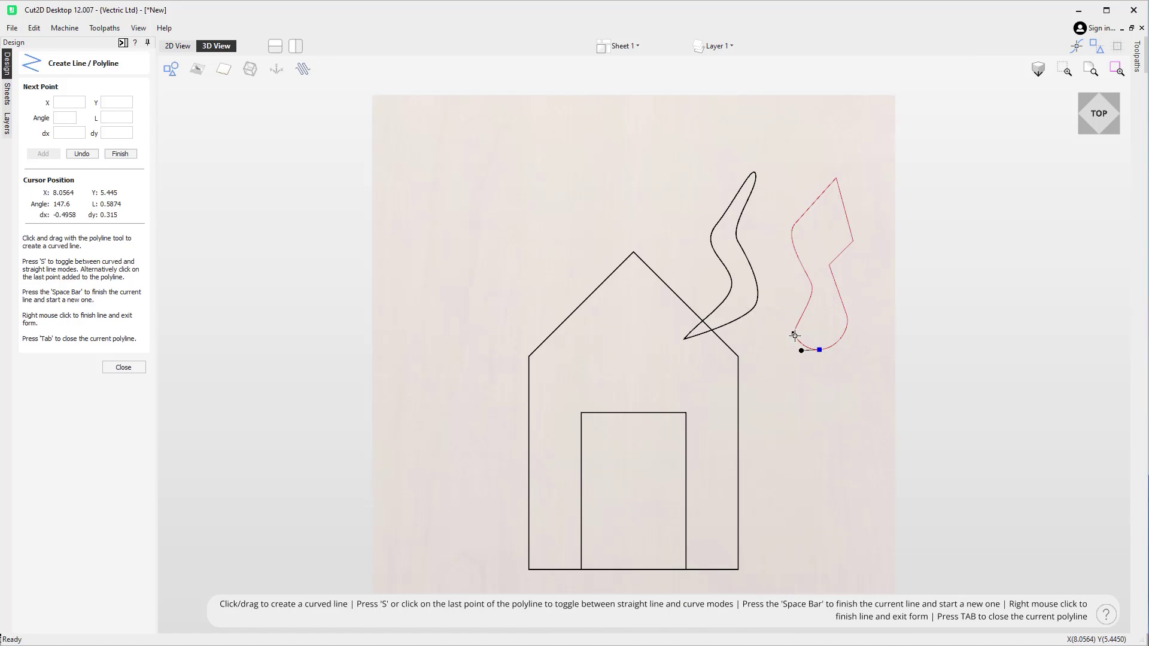
{"action": "left_click", "coordinate": [796, 334]}
{"action": "key", "text": "space"}
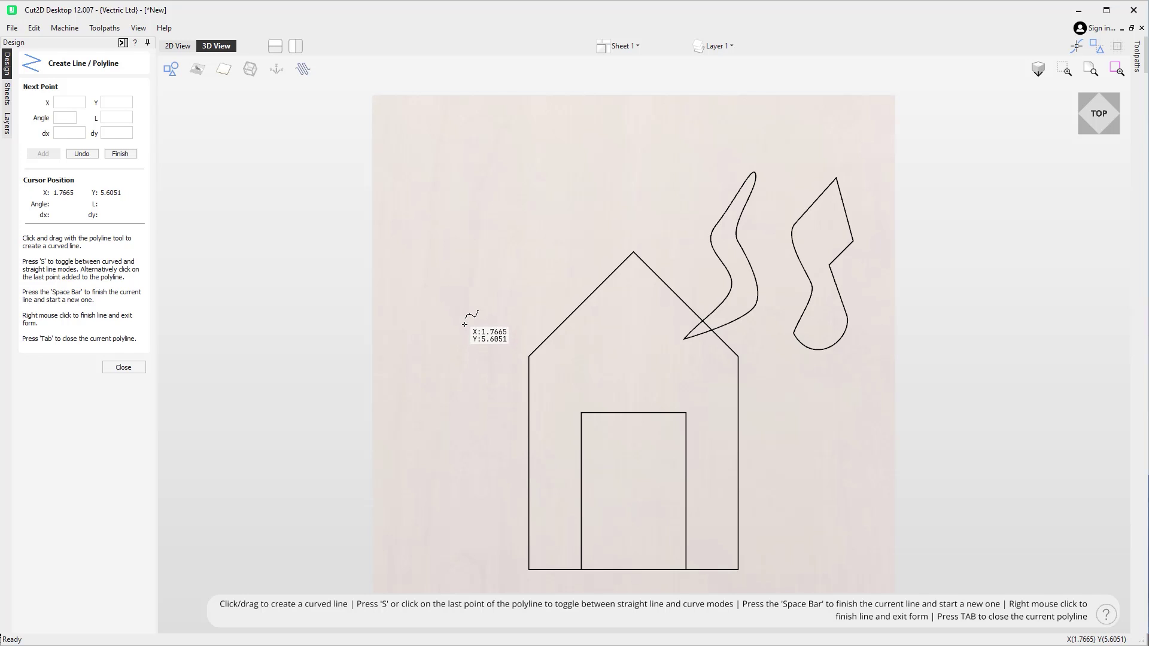
Begin the cloud in the upper left with a curved lower edge and straight segments along its top
{"action": "left_click", "coordinate": [417, 258]}
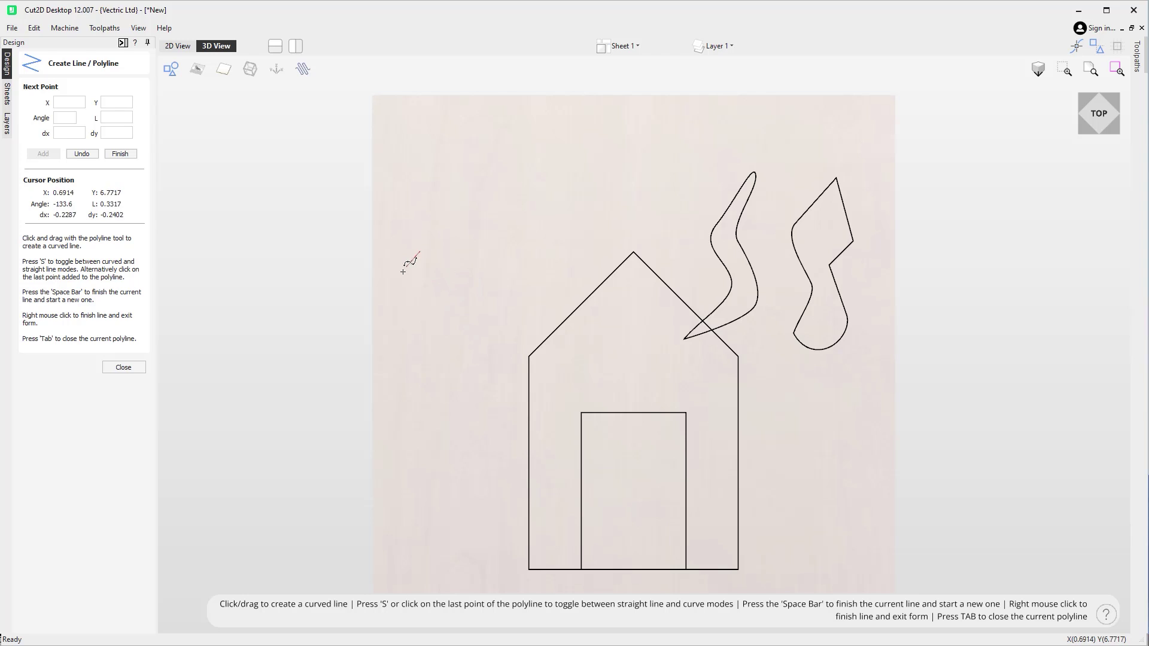
{"action": "left_click_drag", "start_coordinate": [399, 281], "coordinate": [422, 307]}
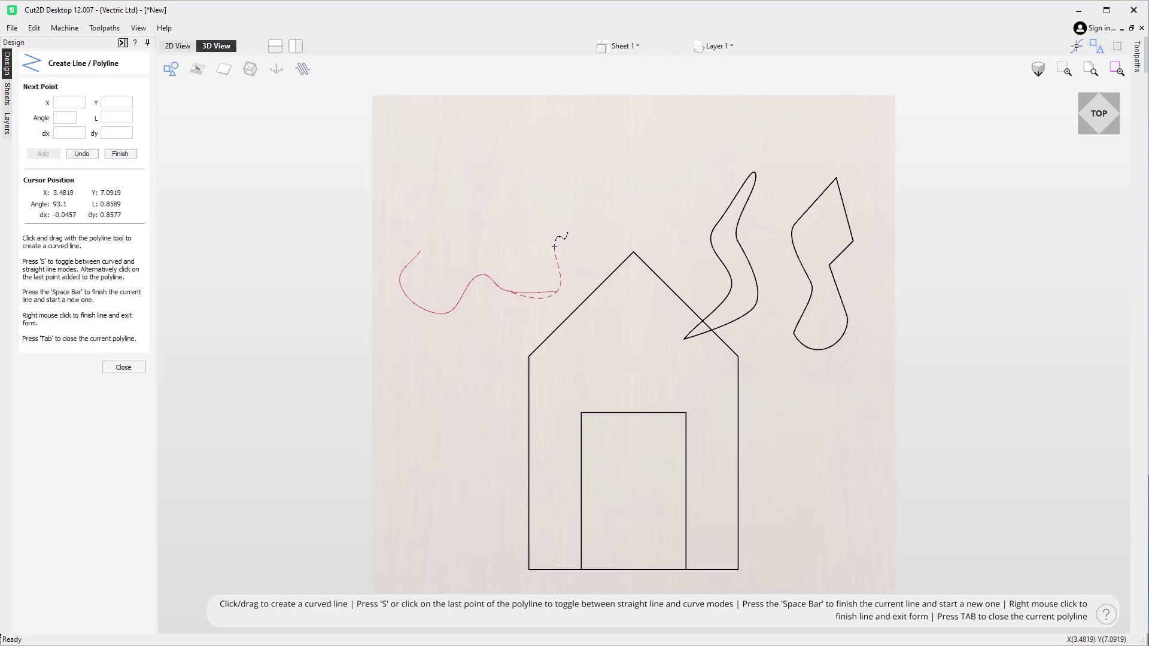
{"action": "left_click", "coordinate": [586, 241]}
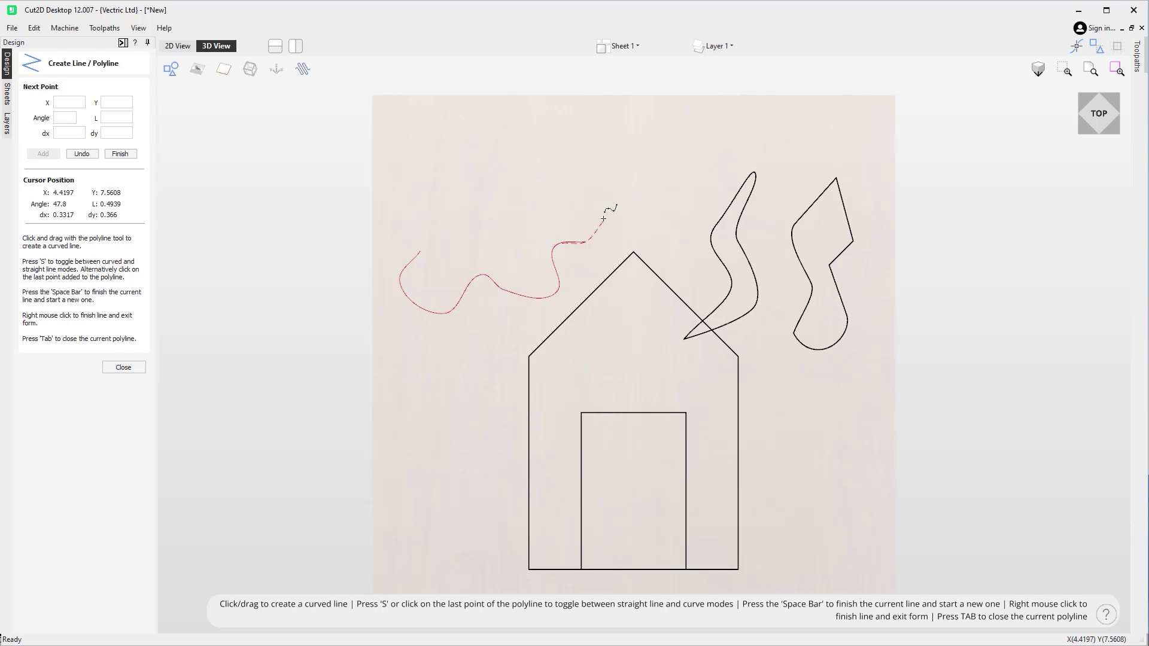
{"action": "left_click", "coordinate": [603, 197]}
{"action": "type", "text": "0"}
{"action": "left_click", "coordinate": [510, 155]}
{"action": "left_click", "coordinate": [440, 148]}
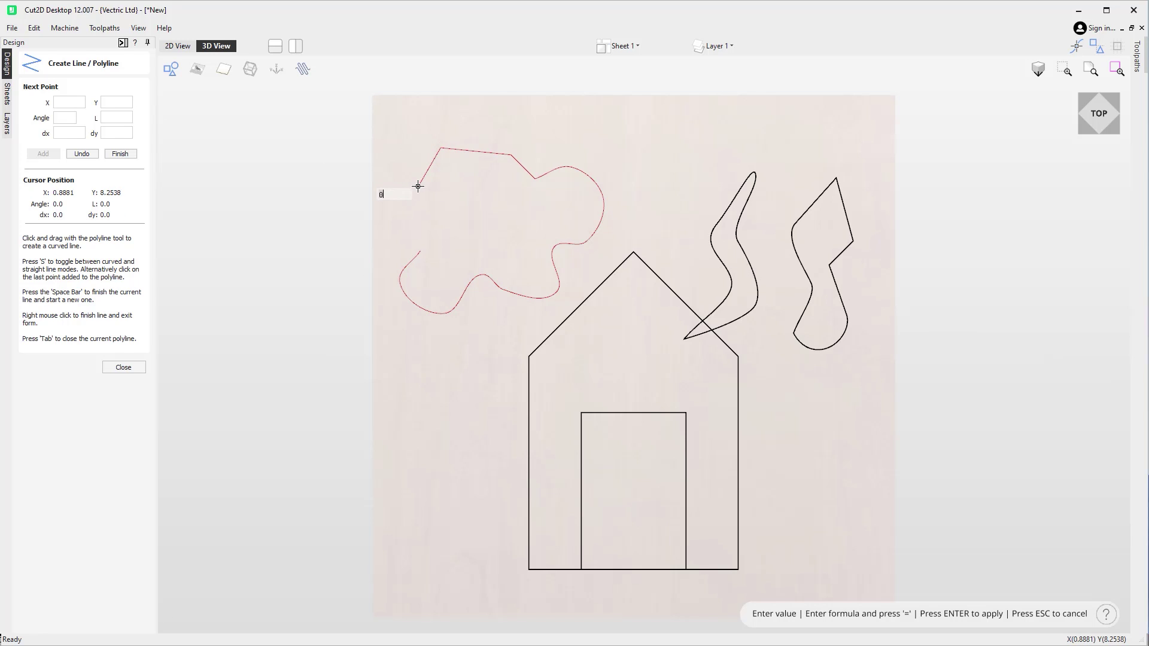
Extend the cloud with a curved segment and length-1 segments up its left side
{"action": "key", "text": "Escape"}
{"action": "mouse_move", "coordinate": [431, 218]}
{"action": "left_mouse_down"}
{"action": "mouse_move", "coordinate": [495, 193]}
{"action": "mouse_move", "coordinate": [514, 209]}
{"action": "mouse_move", "coordinate": [488, 233]}
{"action": "mouse_move", "coordinate": [449, 233]}
{"action": "left_mouse_up"}
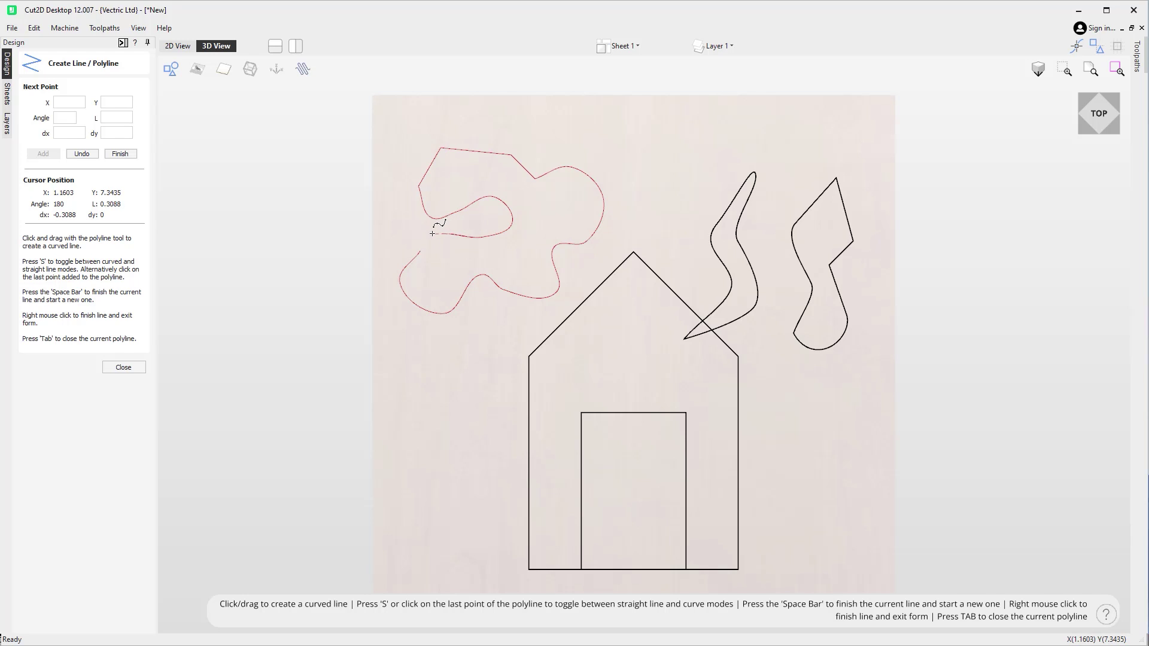
{"action": "type", "text": "s"}
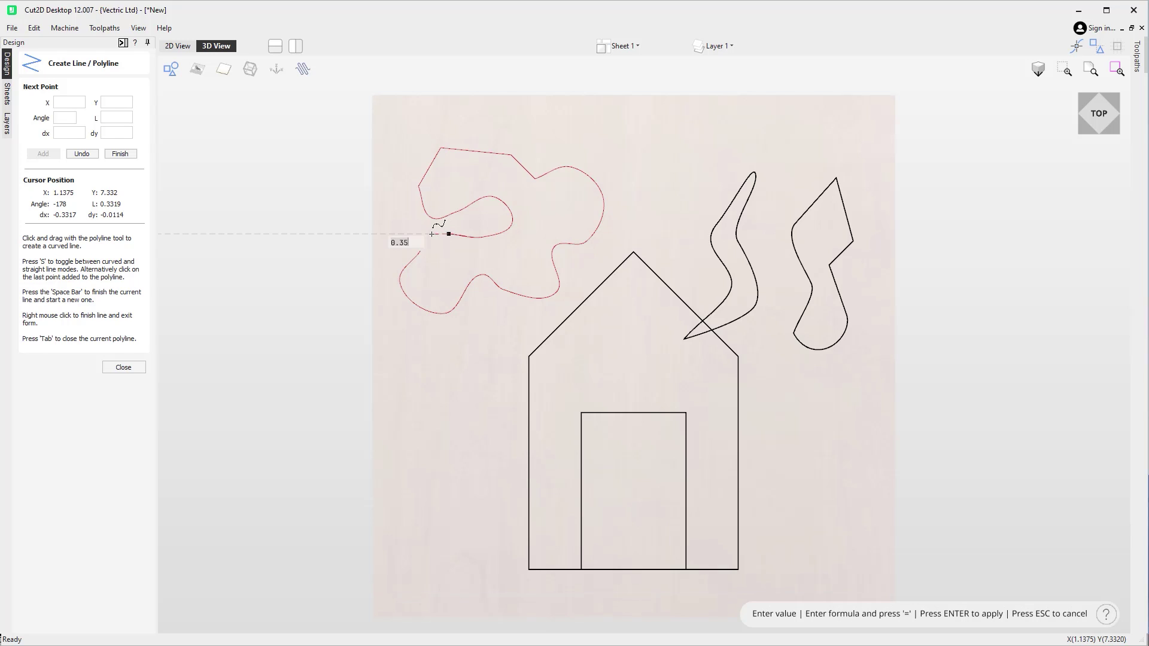
{"action": "type", "text": "1"}
{"action": "key", "text": "Return"}
{"action": "left_click", "coordinate": [400, 149]}
{"action": "type", "text": "1"}
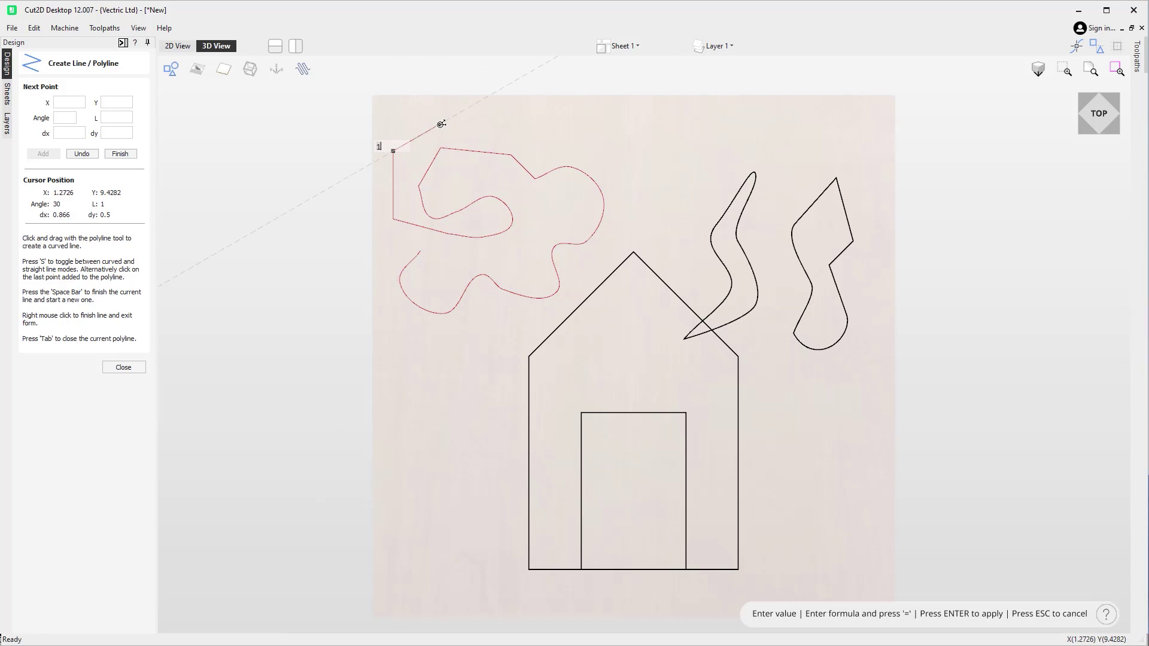
{"action": "key", "text": "Escape"}
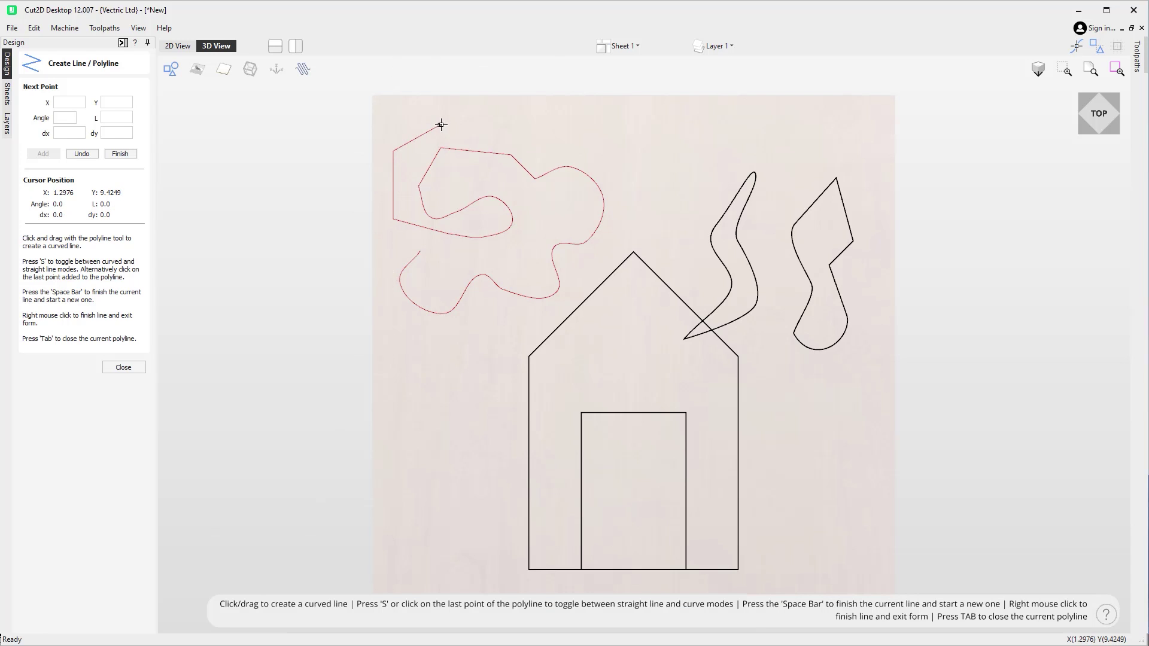
Add a curve at the cloud's top, then undo the unwanted recent cloud segments
{"action": "left_click_drag", "start_coordinate": [506, 126], "coordinate": [574, 131]}
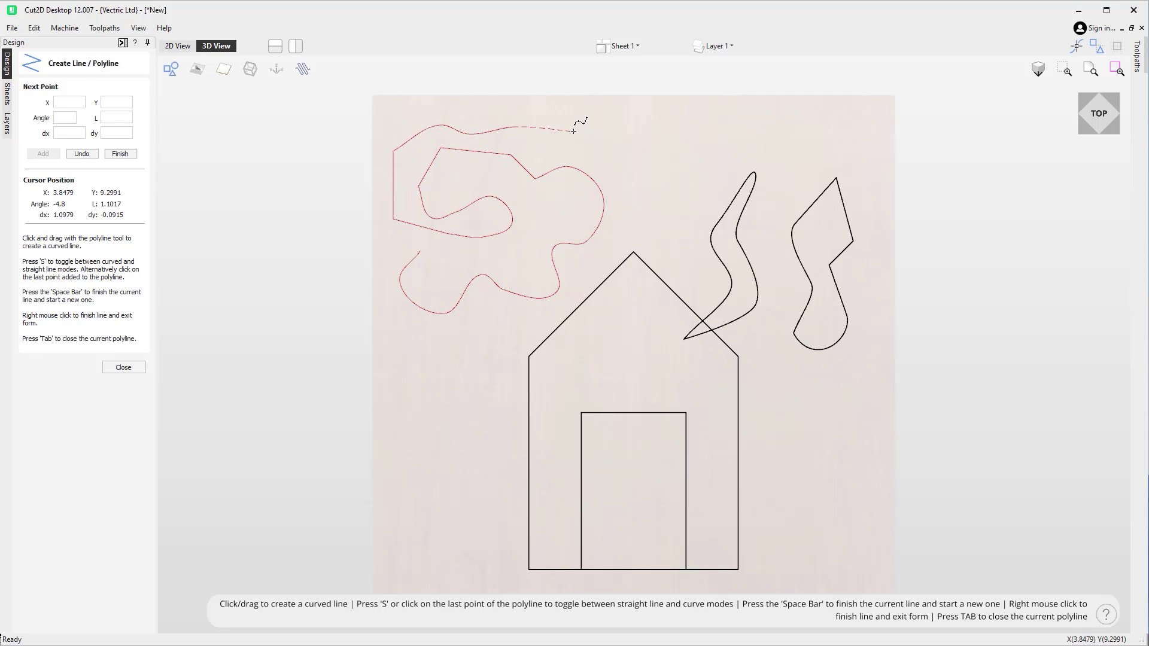
{"action": "key", "text": "ctrl+z"}
{"action": "key", "text": "ctrl+z"}
{"action": "key", "text": "ctrl+z"}
{"action": "key", "text": "ctrl+z"}
{"action": "key", "text": "ctrl+z"}
{"action": "key", "text": "ctrl+z"}
{"action": "key", "text": "ctrl+z"}
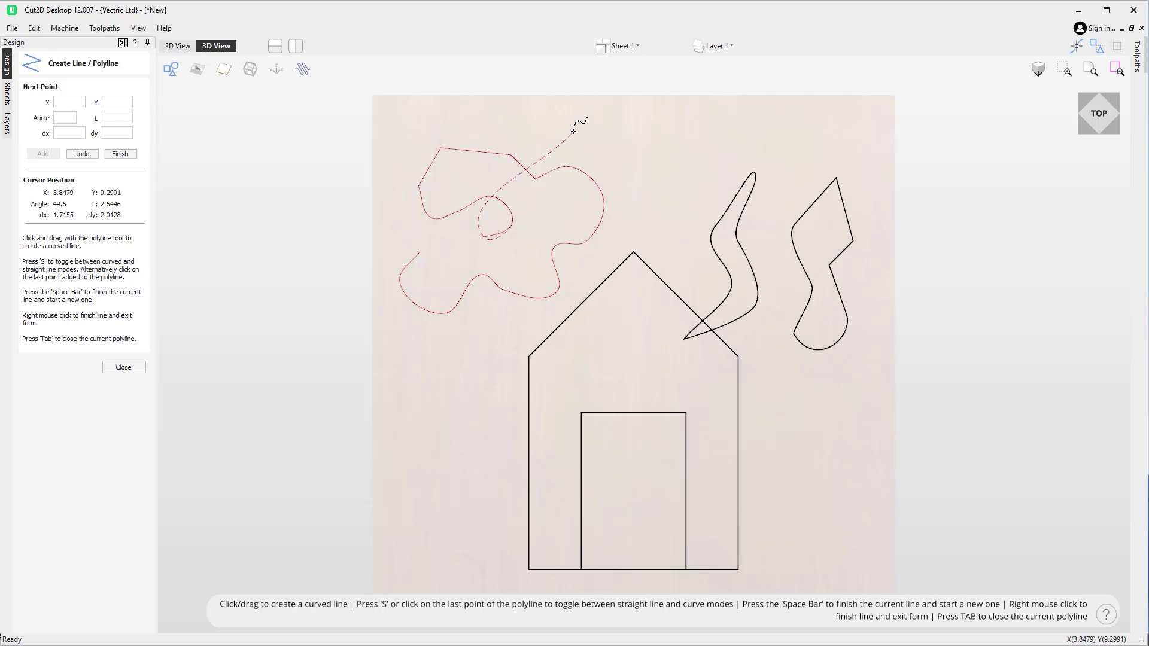
{"action": "key", "text": "ctrl+z"}
{"action": "key", "text": "ctrl+z"}
{"action": "key", "text": "ctrl+z"}
{"action": "key", "text": "ctrl+z"}
{"action": "key", "text": "ctrl+z"}
{"action": "key", "text": "ctrl+z"}
{"action": "key", "text": "ctrl+z"}
{"action": "key", "text": "ctrl+z"}
{"action": "key", "text": "ctrl+z"}
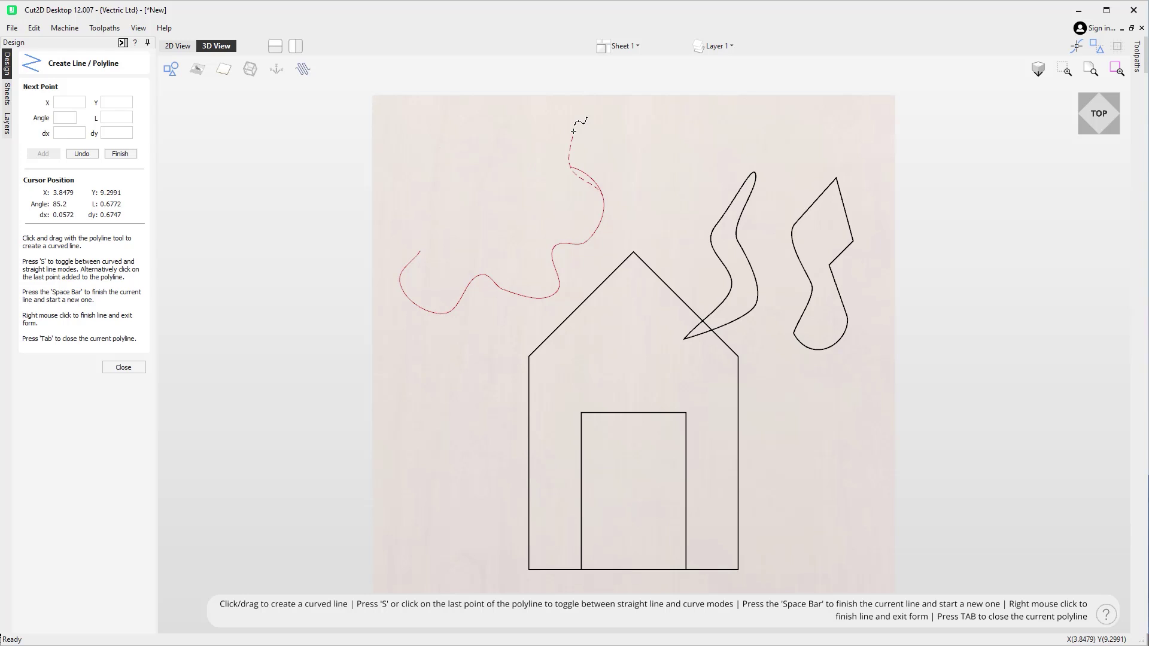
{"action": "key", "text": "ctrl+z"}
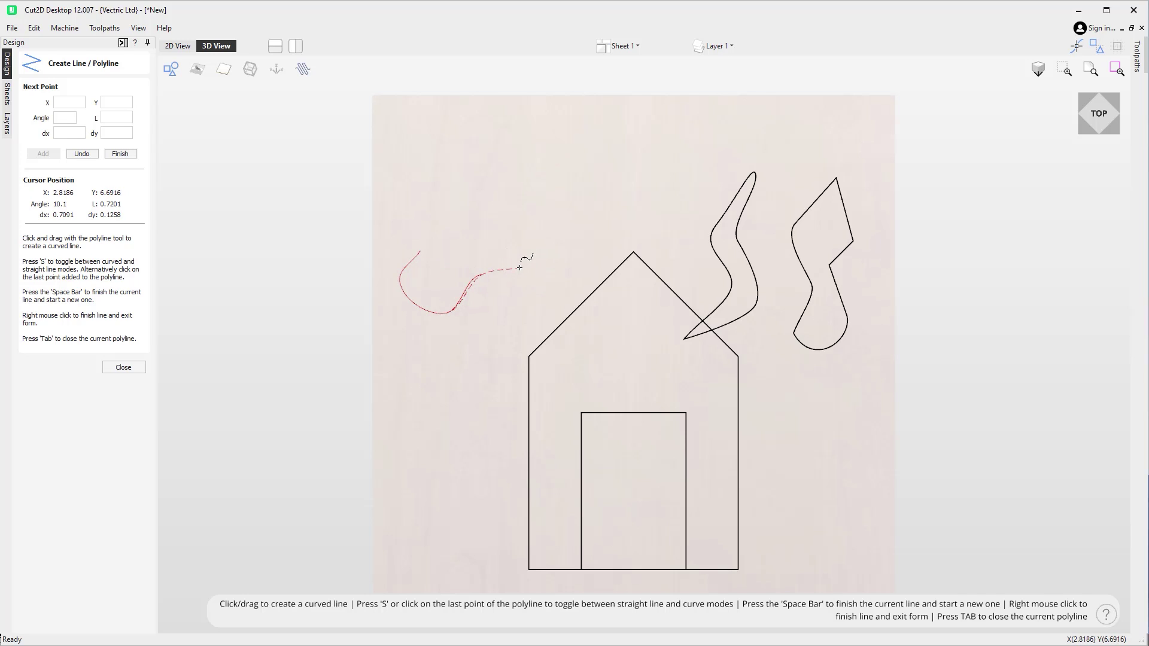
Redraw the cloud's right side, top and left side, close it, and exit line drawing
{"action": "left_click", "coordinate": [552, 244]}
{"action": "left_click", "coordinate": [516, 190]}
{"action": "left_click", "coordinate": [526, 156]}
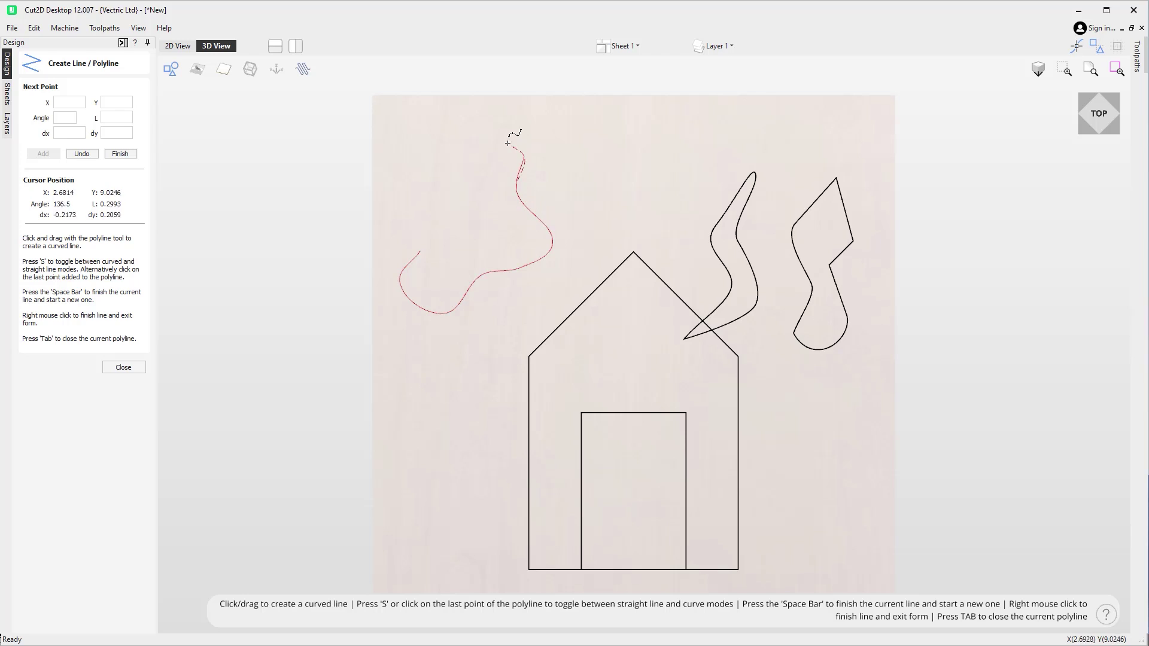
{"action": "left_click", "coordinate": [406, 204]}
{"action": "left_click", "coordinate": [396, 238]}
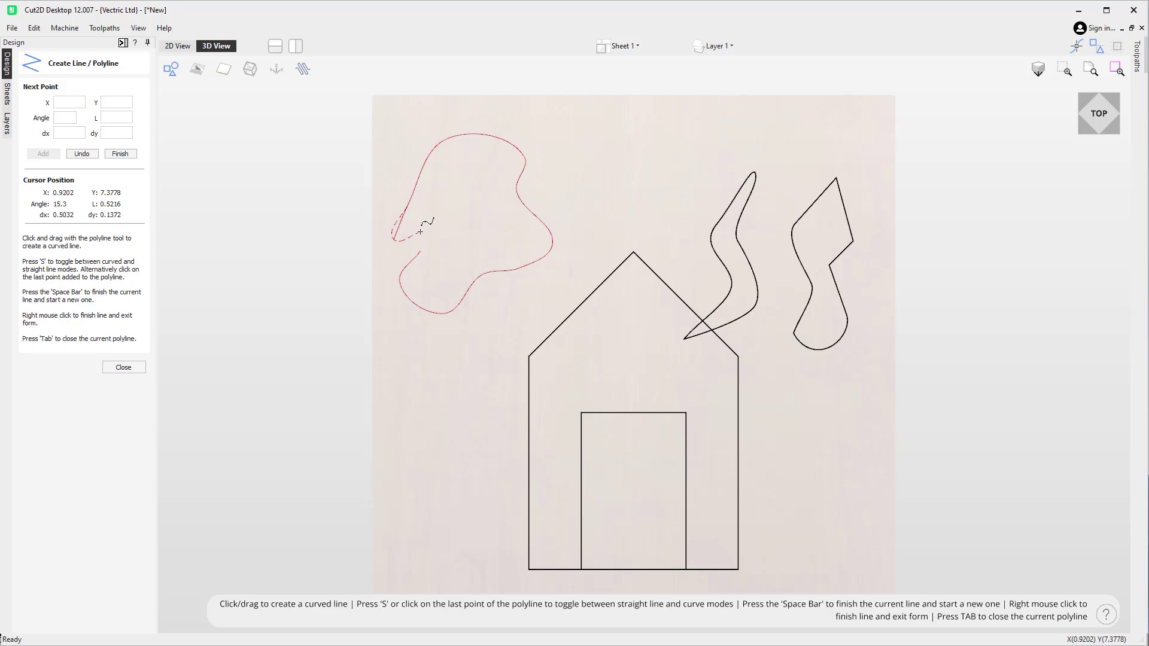
{"action": "key", "text": "Tab"}
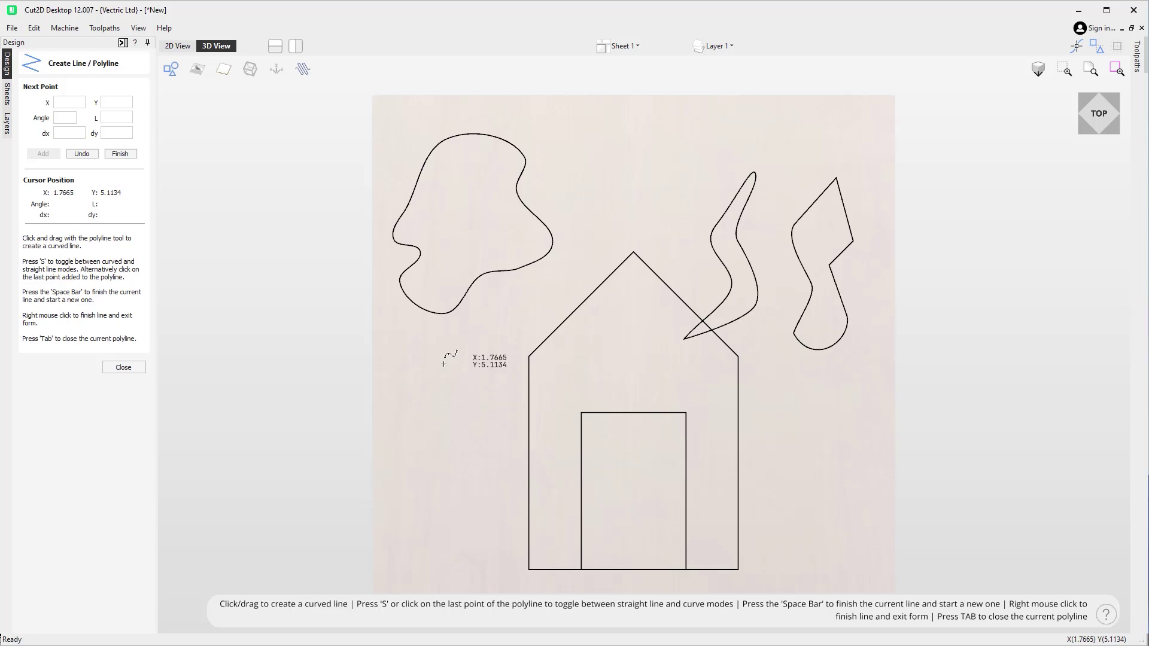
{"action": "left_click", "coordinate": [123, 367]}
Draw a closed freehand oval to the left of the house
{"action": "left_click", "coordinate": [417, 466]}
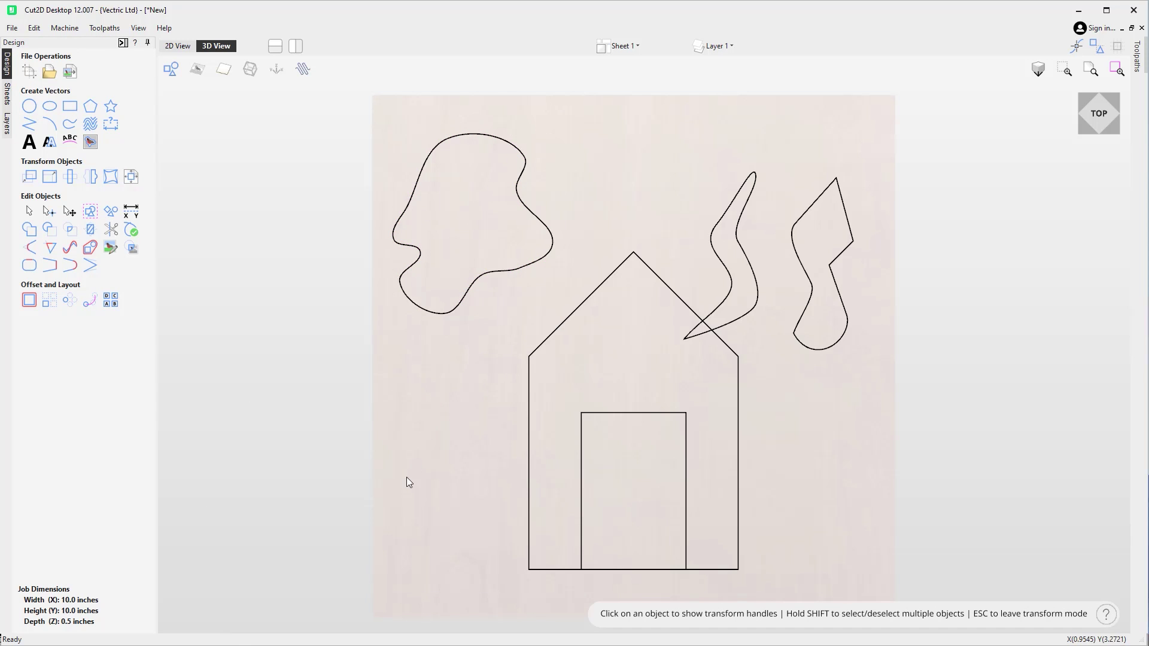
{"action": "left_click", "coordinate": [30, 124]}
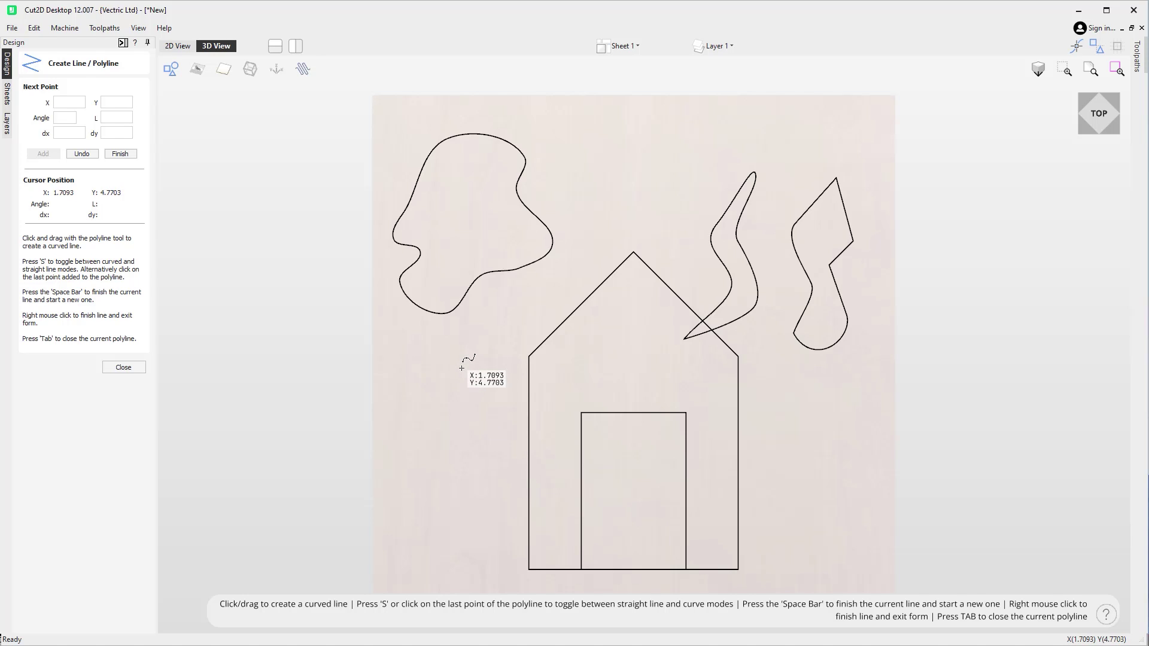
{"action": "mouse_move", "coordinate": [461, 367]}
{"action": "left_mouse_down"}
{"action": "mouse_move", "coordinate": [433, 372]}
{"action": "mouse_move", "coordinate": [418, 431]}
{"action": "mouse_move", "coordinate": [454, 449]}
{"action": "mouse_move", "coordinate": [485, 424]}
{"action": "mouse_move", "coordinate": [476, 368]}
{"action": "left_mouse_up"}
{"action": "key", "text": "Tab"}
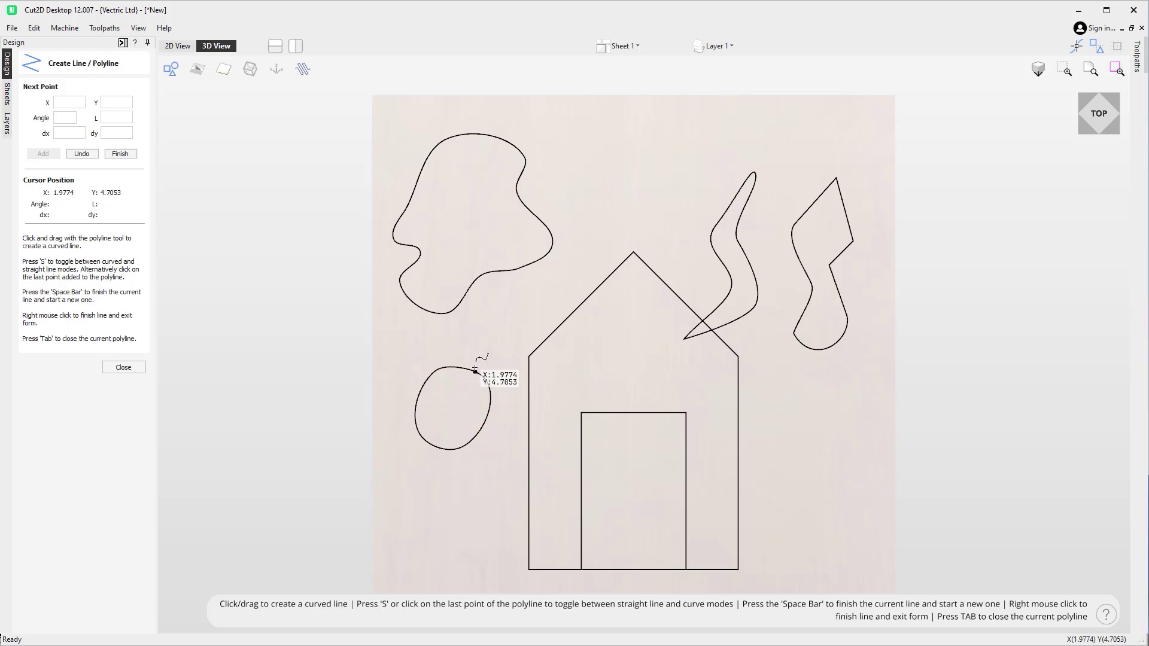
Draw a four-point zigzag line between the cloud and the roof
{"action": "left_click", "coordinate": [540, 298]}
{"action": "left_click", "coordinate": [571, 233]}
{"action": "left_click", "coordinate": [623, 227]}
{"action": "left_click", "coordinate": [641, 173]}
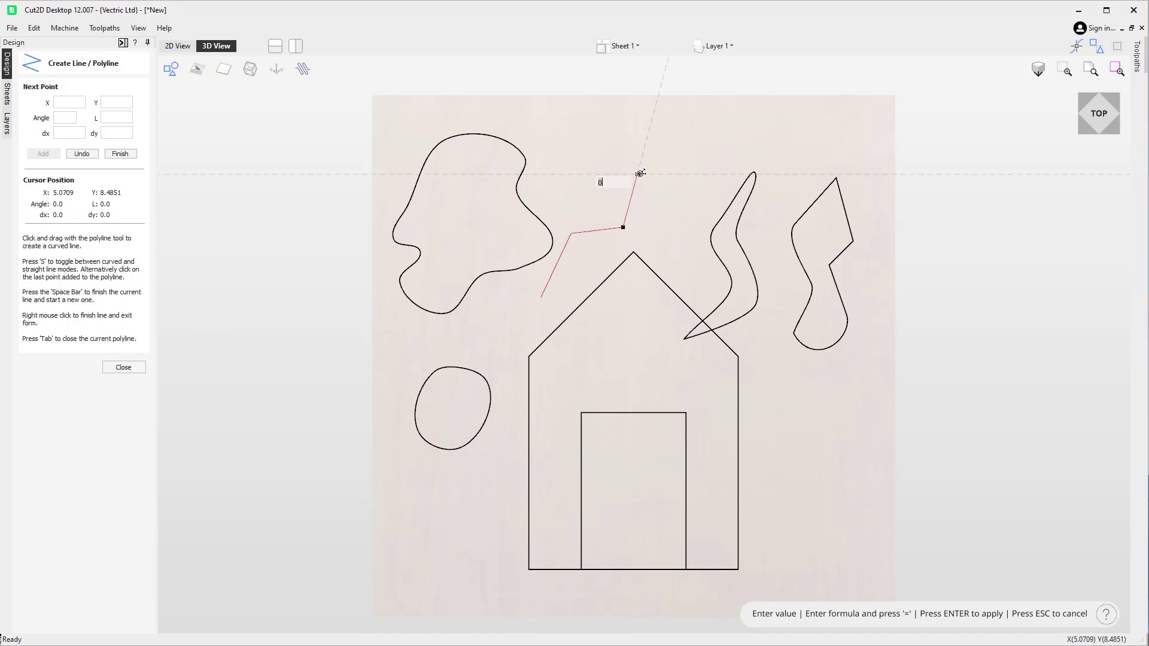
{"action": "right_click", "coordinate": [640, 173]}
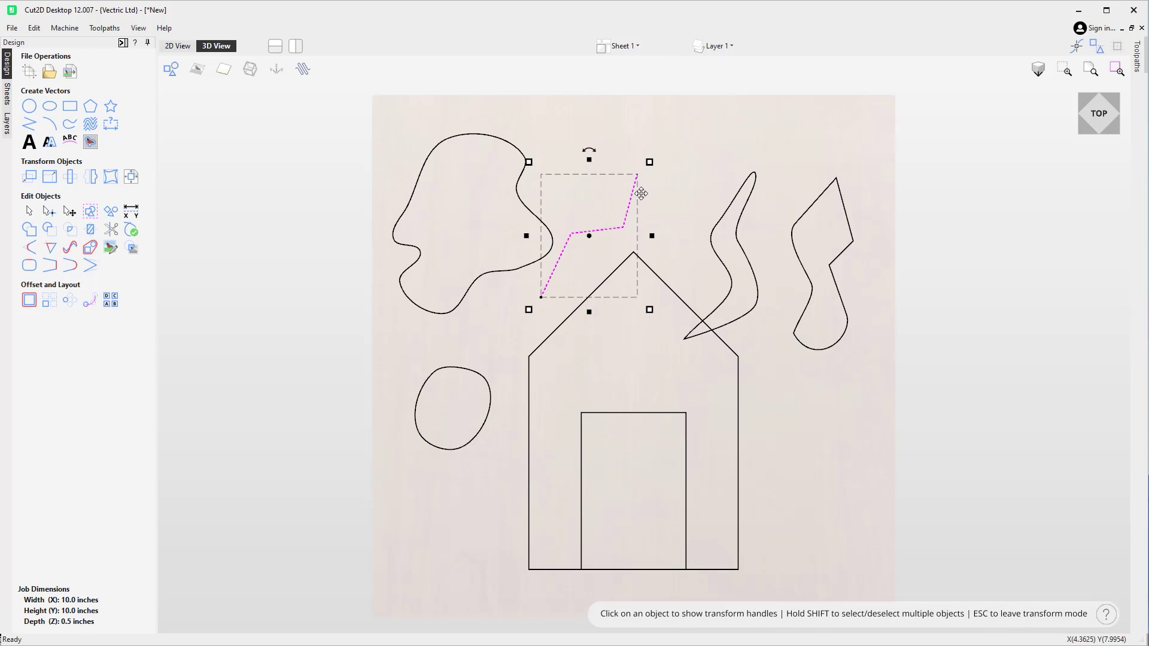
{"action": "left_click", "coordinate": [620, 398]}
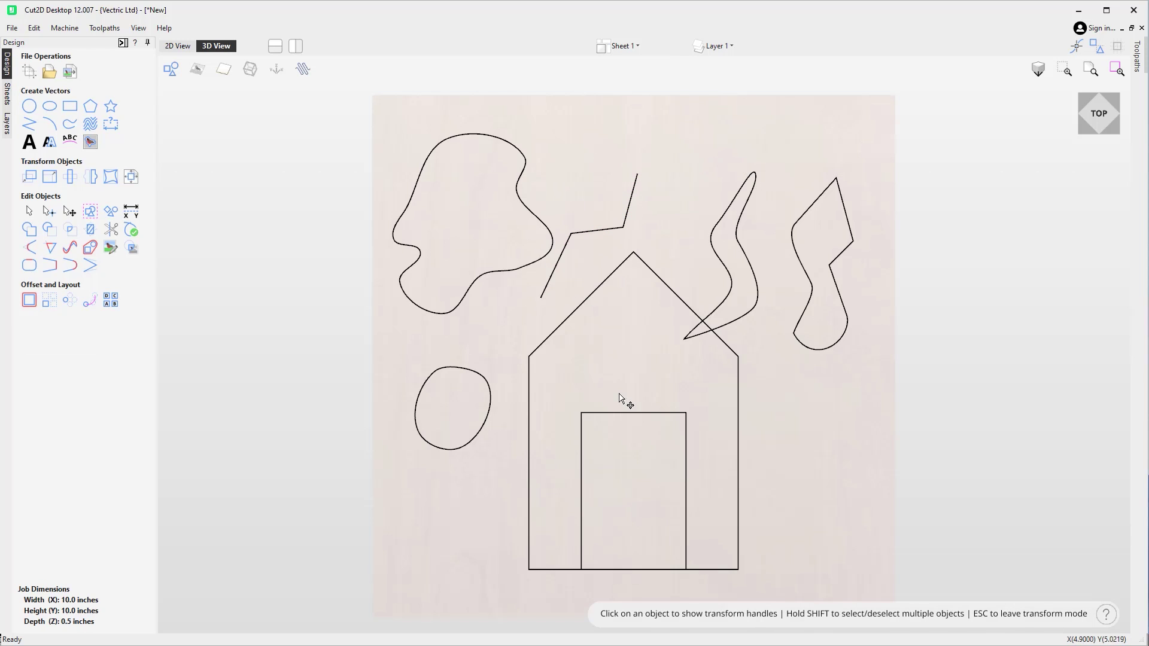
Reopen the Draw Line / Polyline tool to draw another line
{"action": "left_click", "coordinate": [28, 124]}
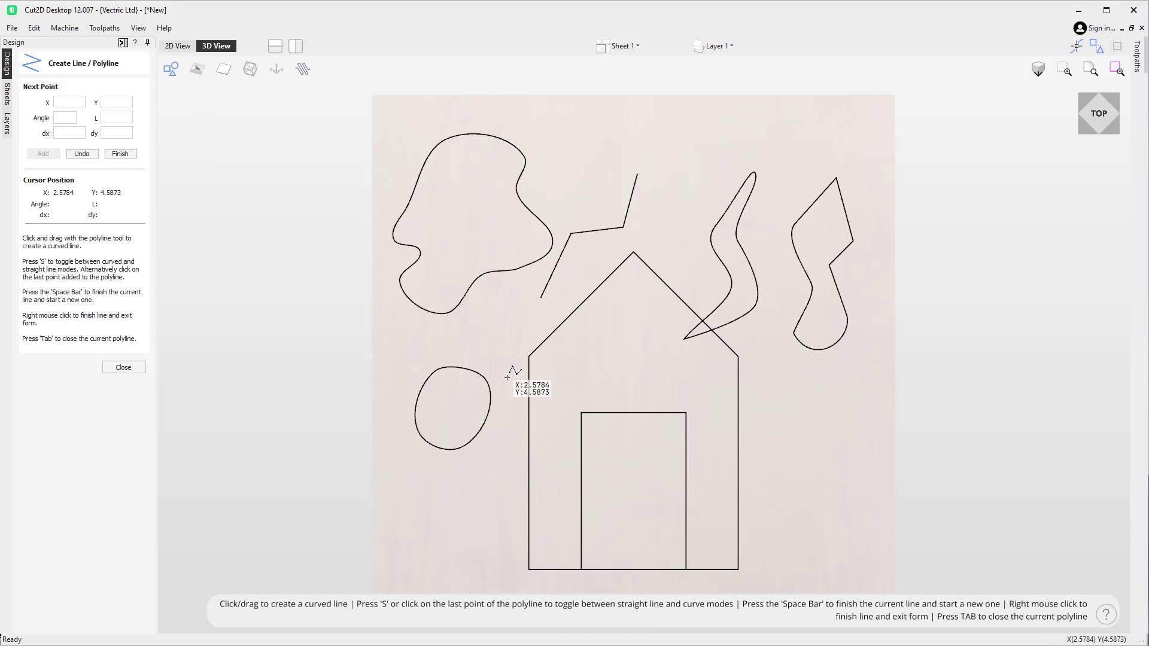
{"action": "mouse_move", "coordinate": [1106, 615]}
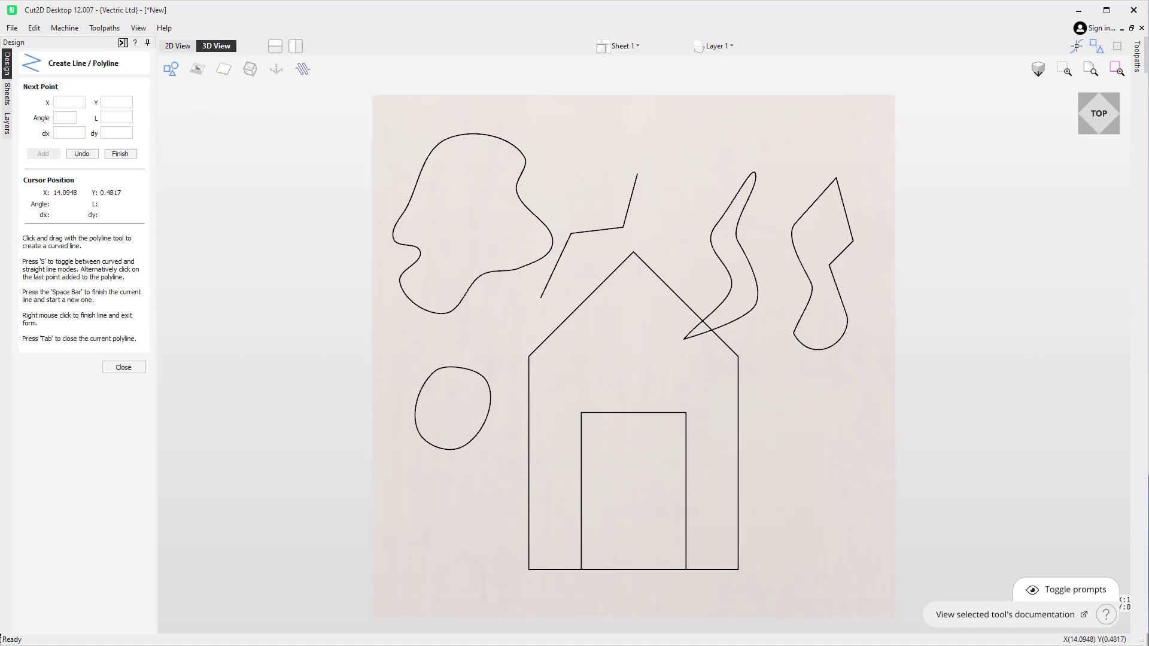